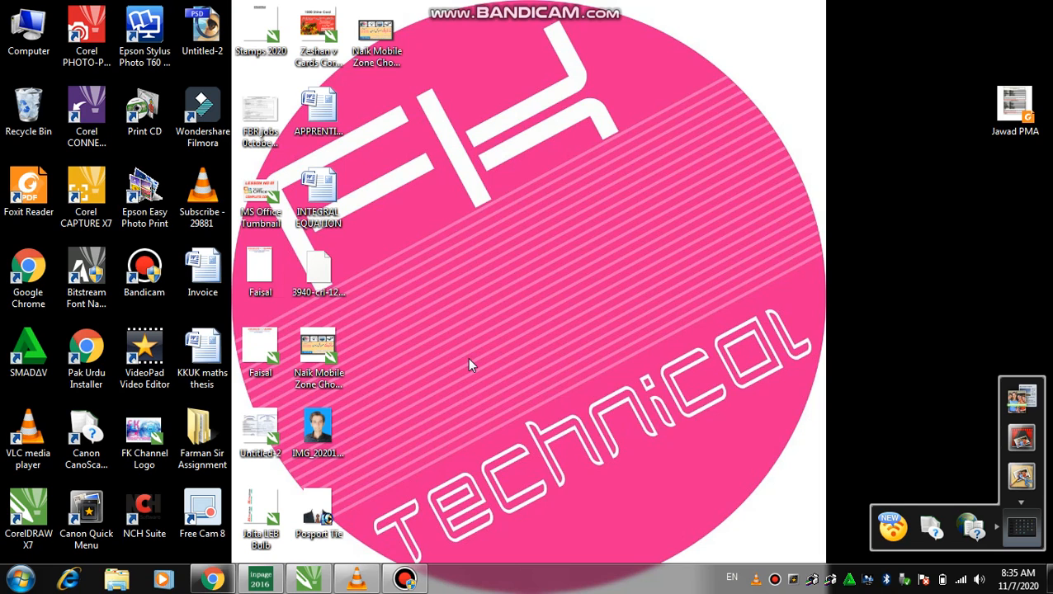
Restore the Chrome window showing the FK Technical YouTube Studio dashboard
left_click(213, 580)
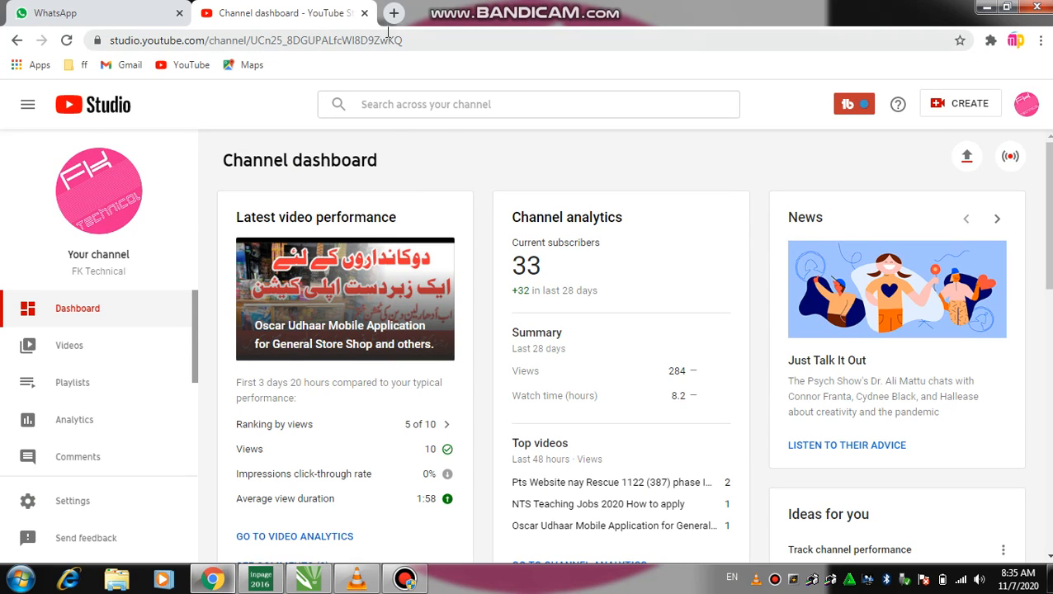
left_click(394, 13)
left_click(344, 38)
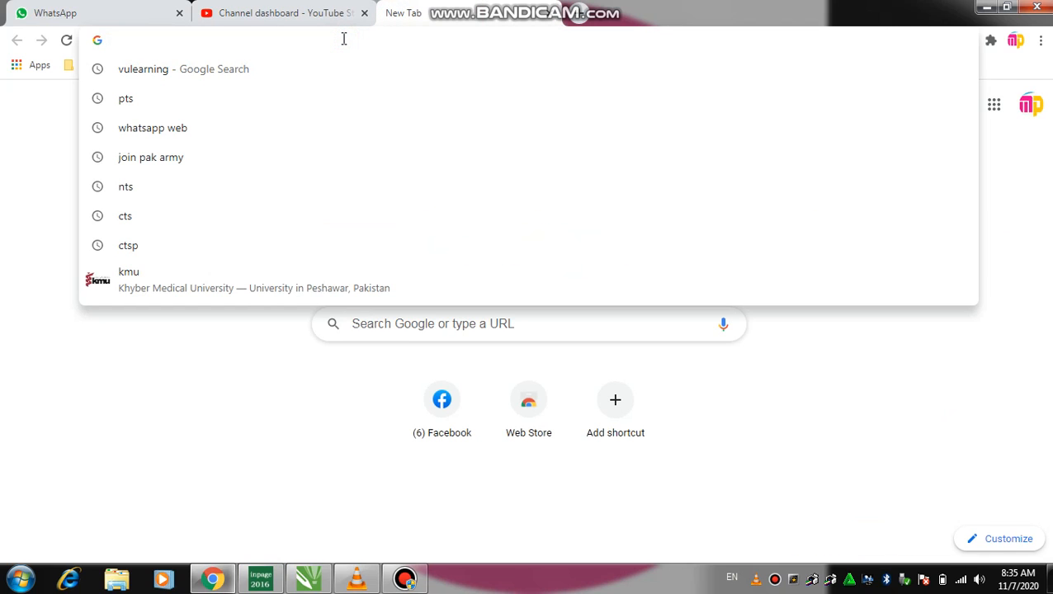
type("www.")
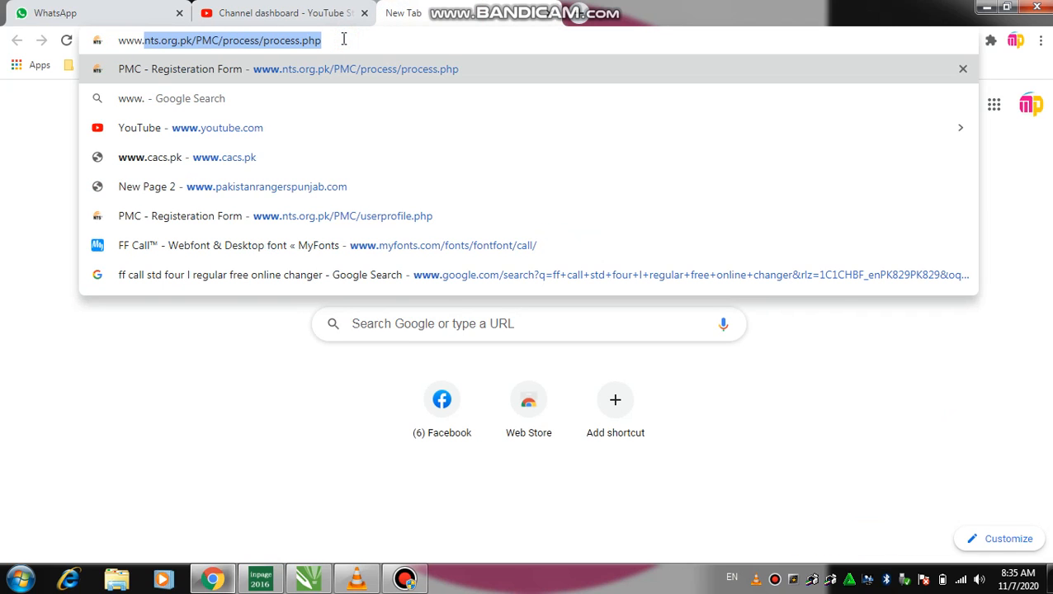
type("pakistanta")
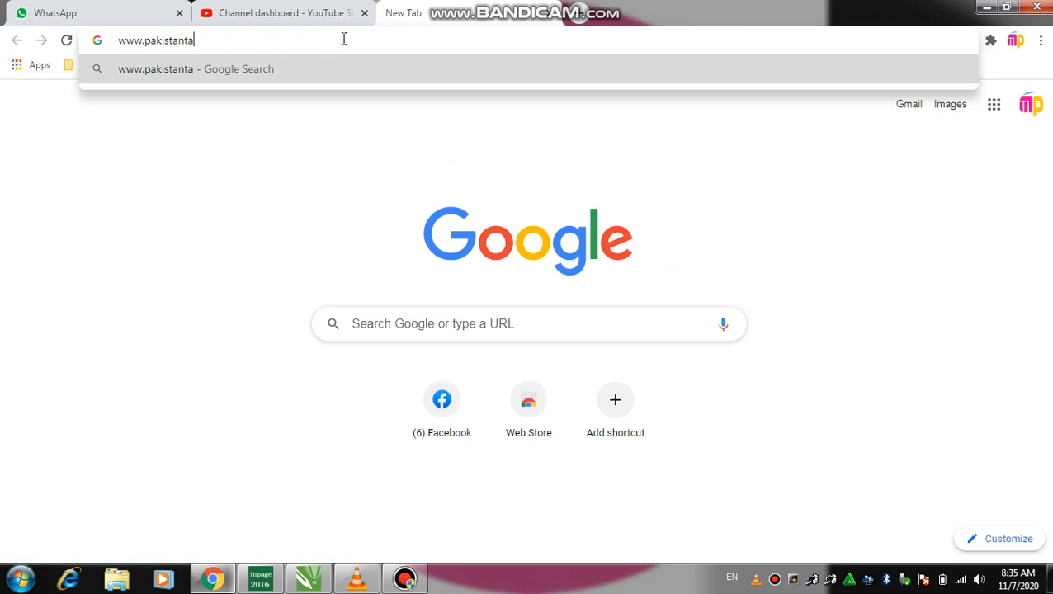
key("BackSpace")
key("BackSpace")
type("ra")
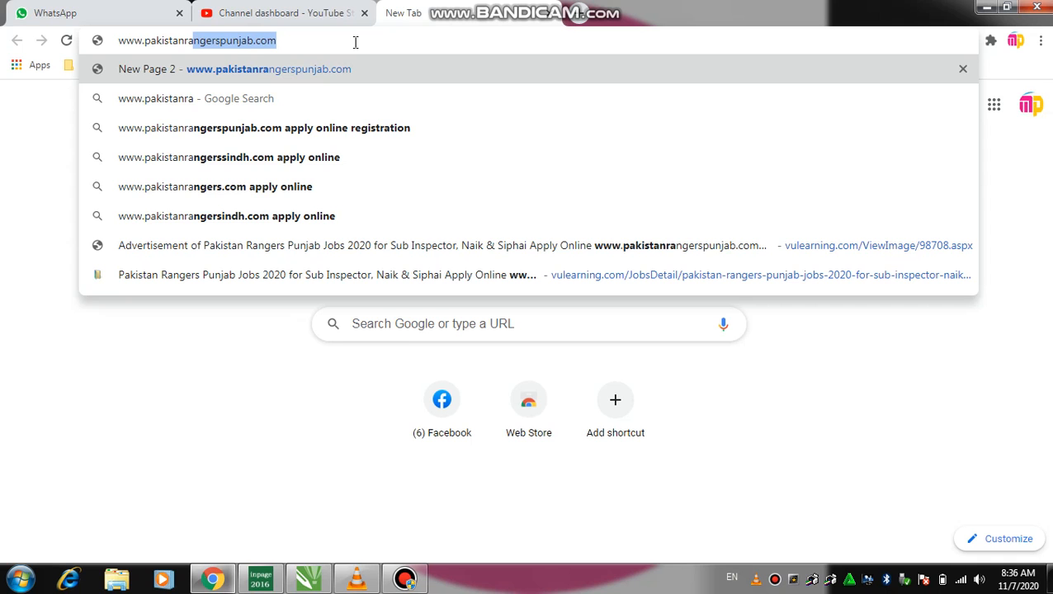
key("Return")
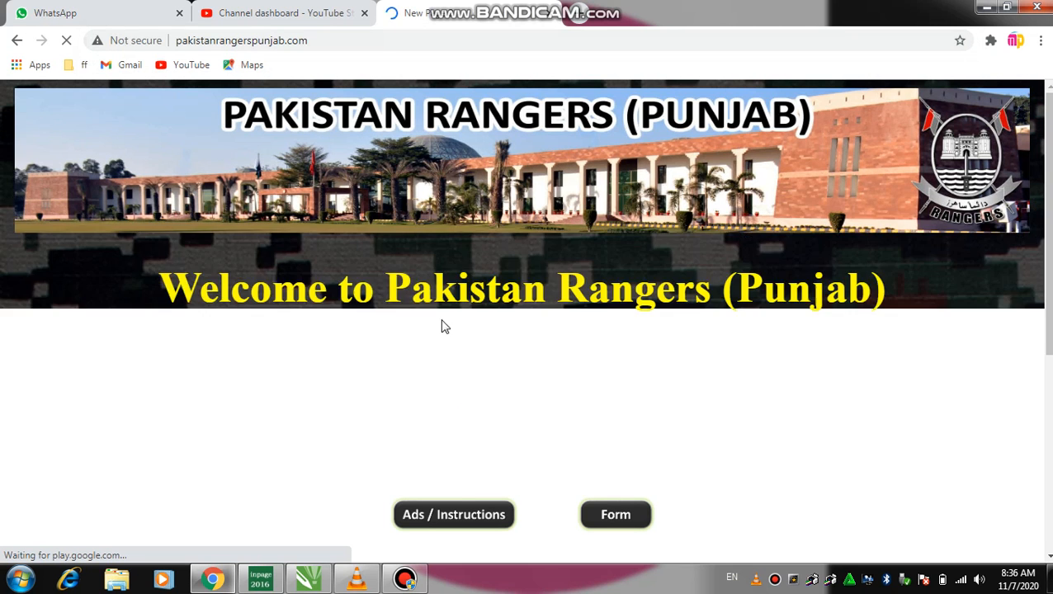
Scroll the Rangers welcome page and open the enrollment Form
scroll(468, 281, "down", 2)
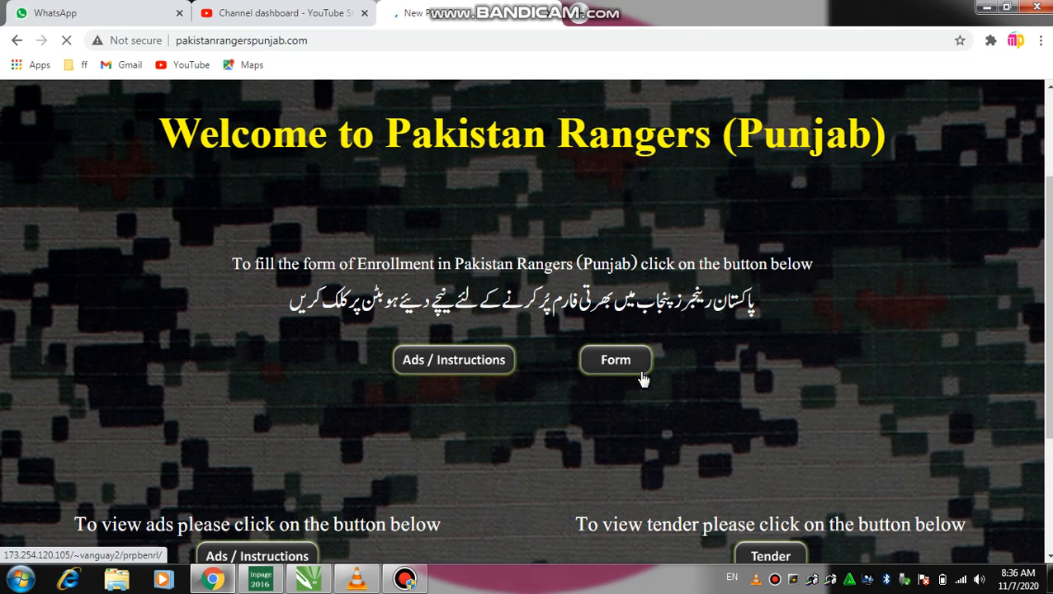
left_click(620, 8)
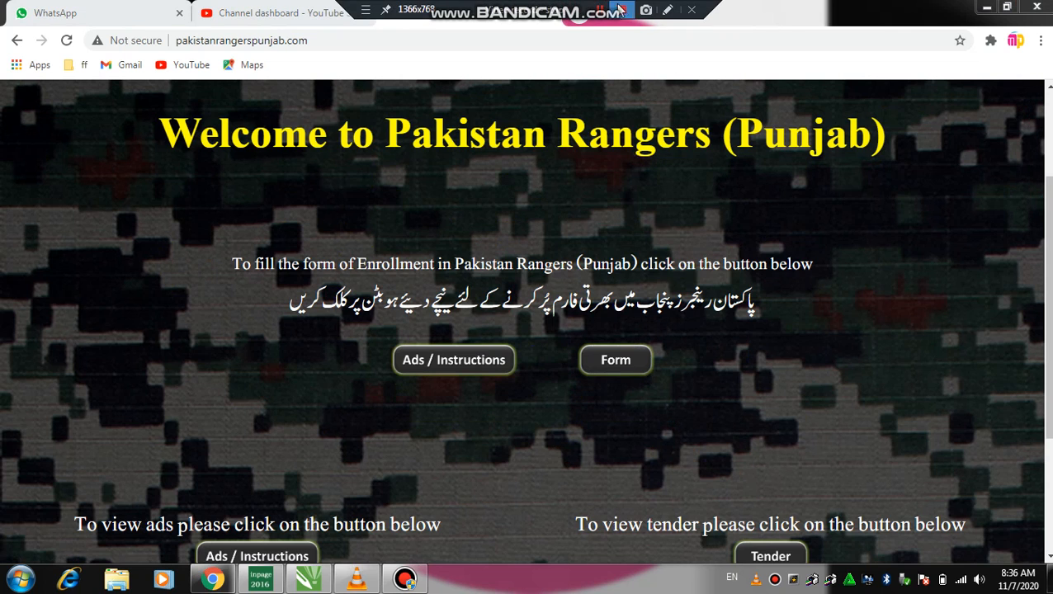
left_click(667, 9)
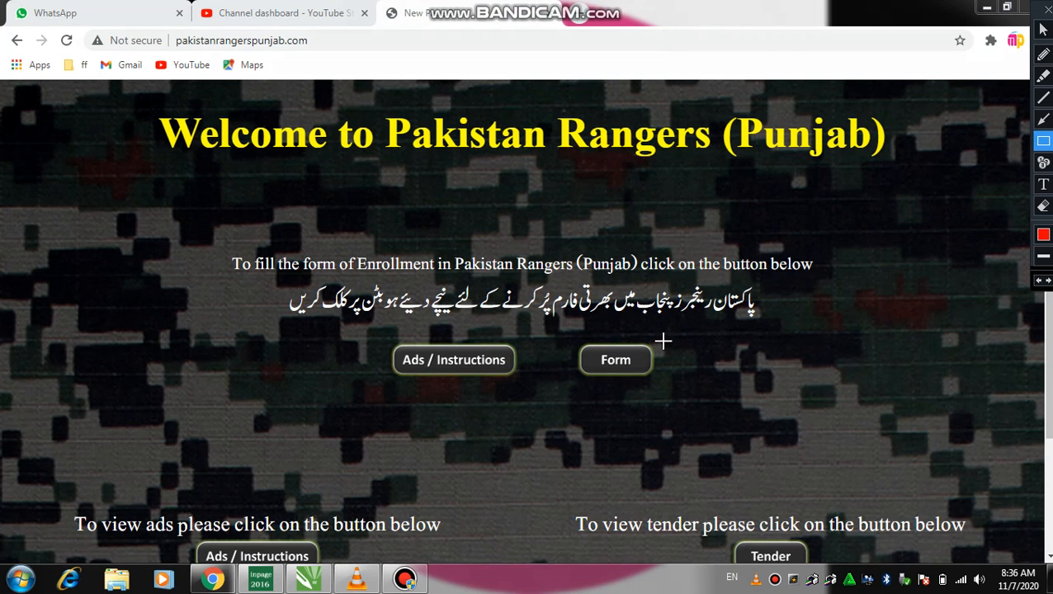
mouse_move(663, 341)
left_mouse_down()
mouse_move(572, 388)
mouse_move(568, 380)
left_mouse_up()
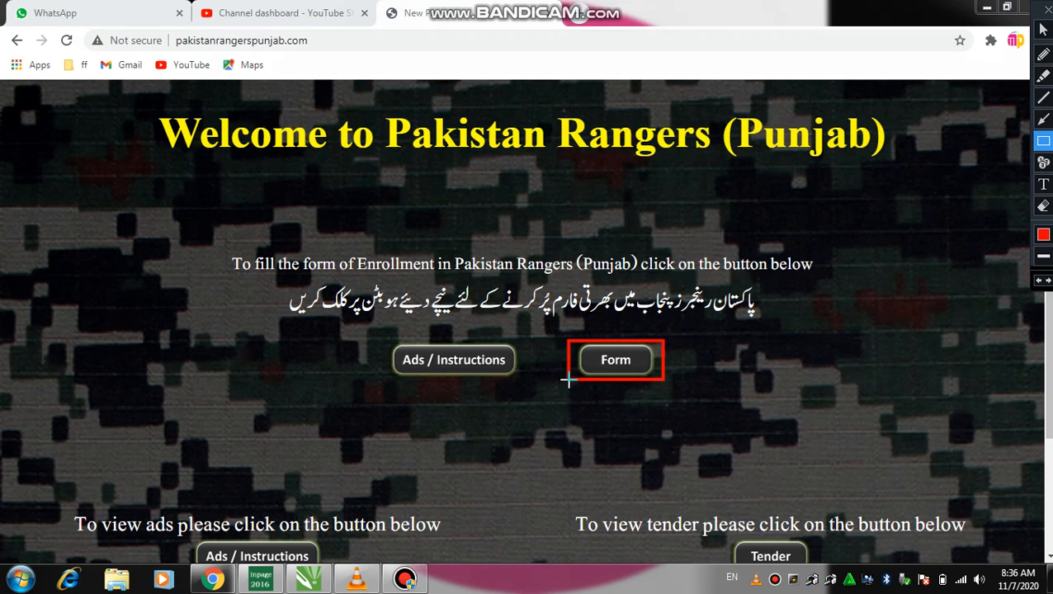
key("Escape")
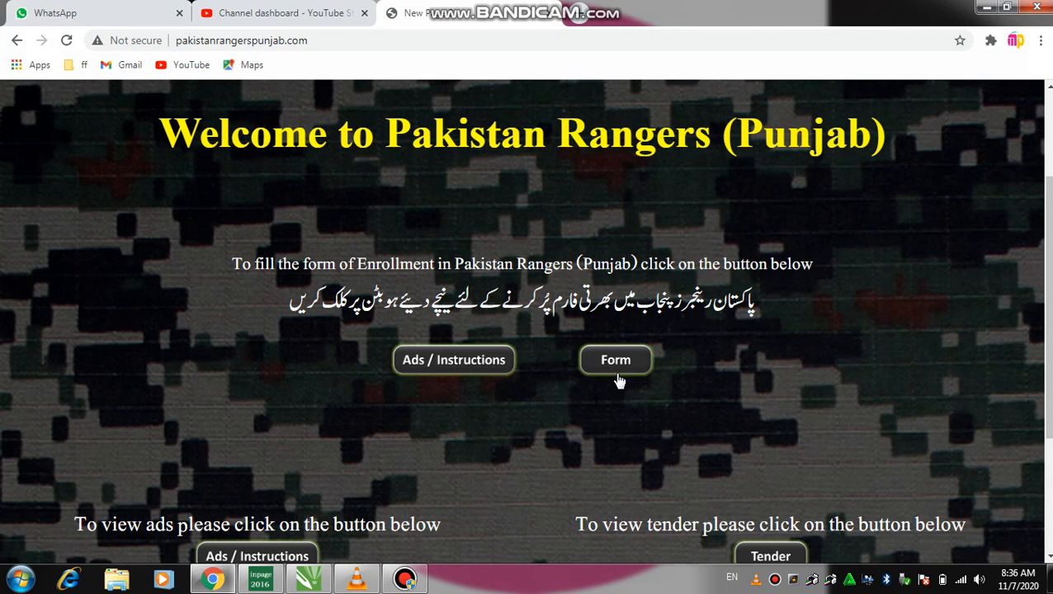
left_click(616, 366)
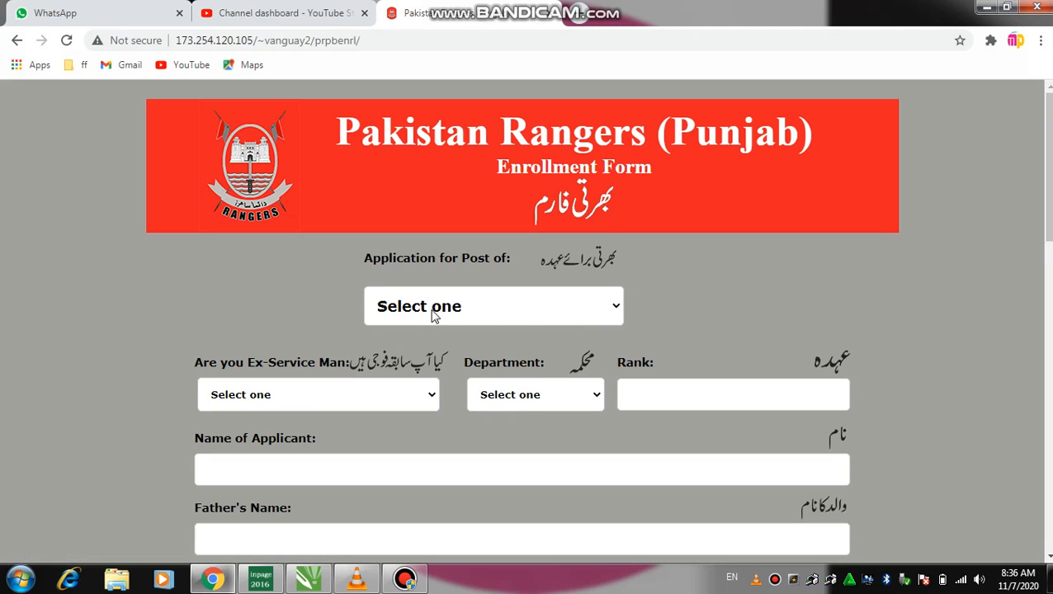
Choose Sepoy (Sep) GD in the Application for Post dropdown
left_click(434, 314)
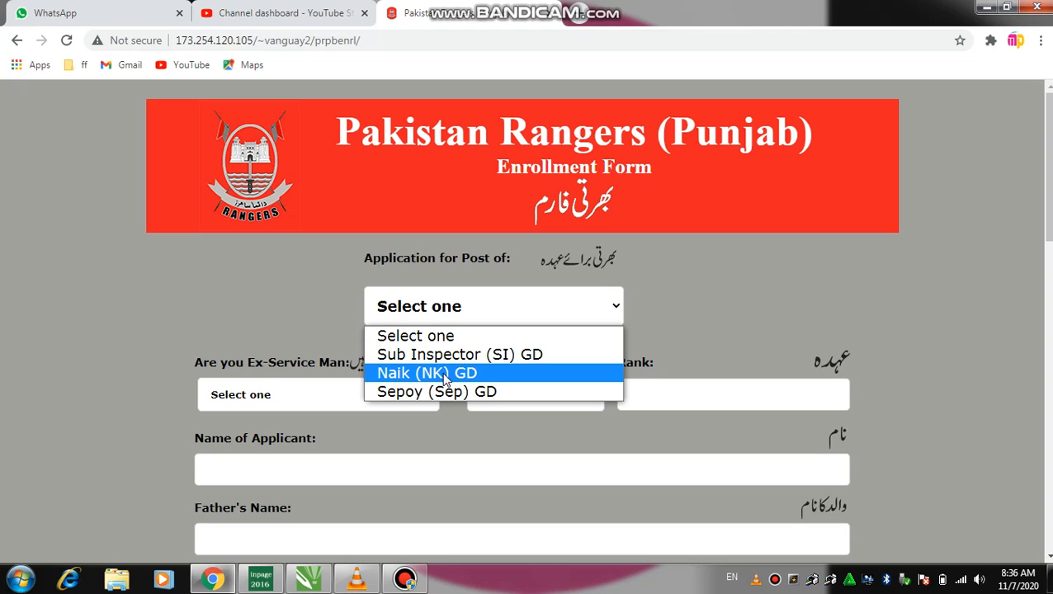
left_click(452, 393)
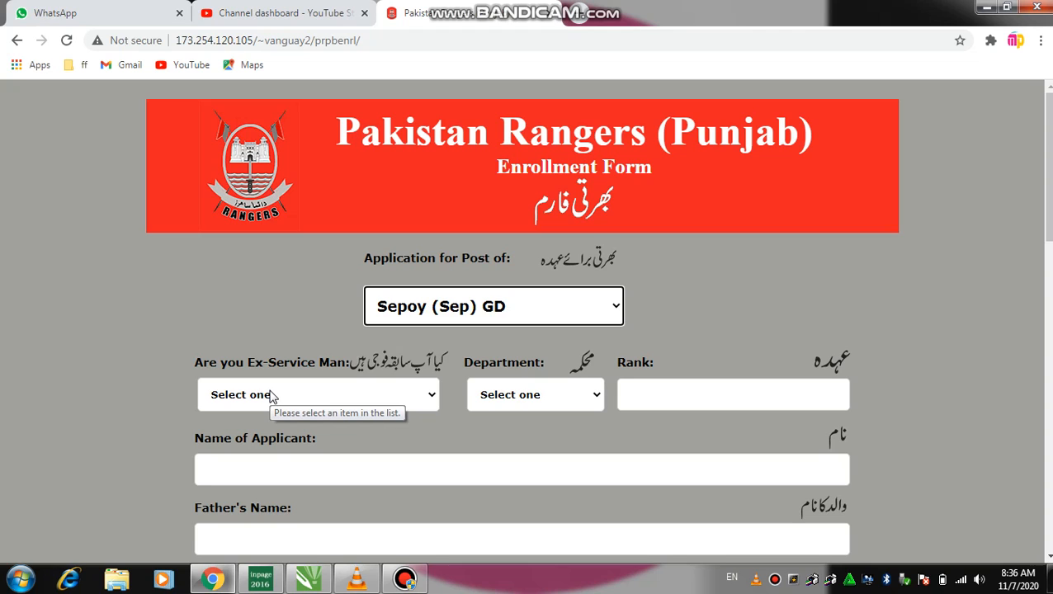
Enter the applicant's full name, the father's name and the CNIC number
left_click(259, 467)
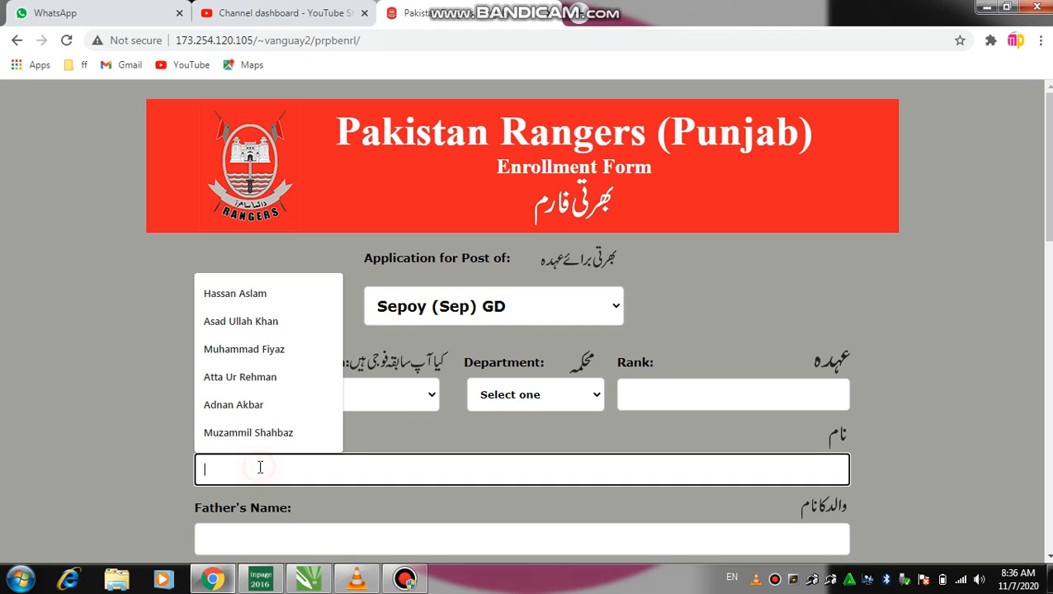
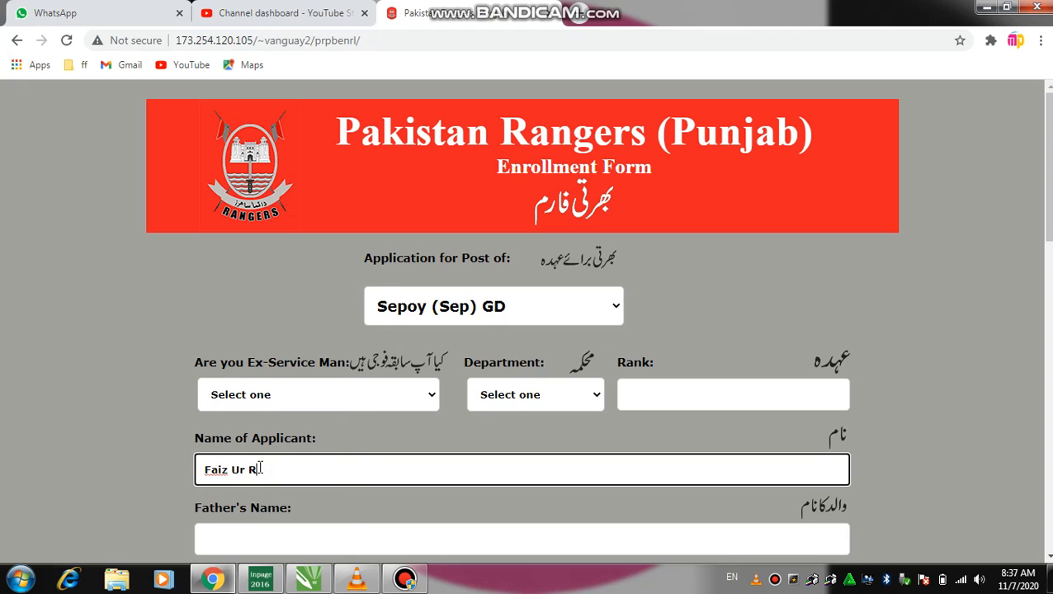
key("Tab")
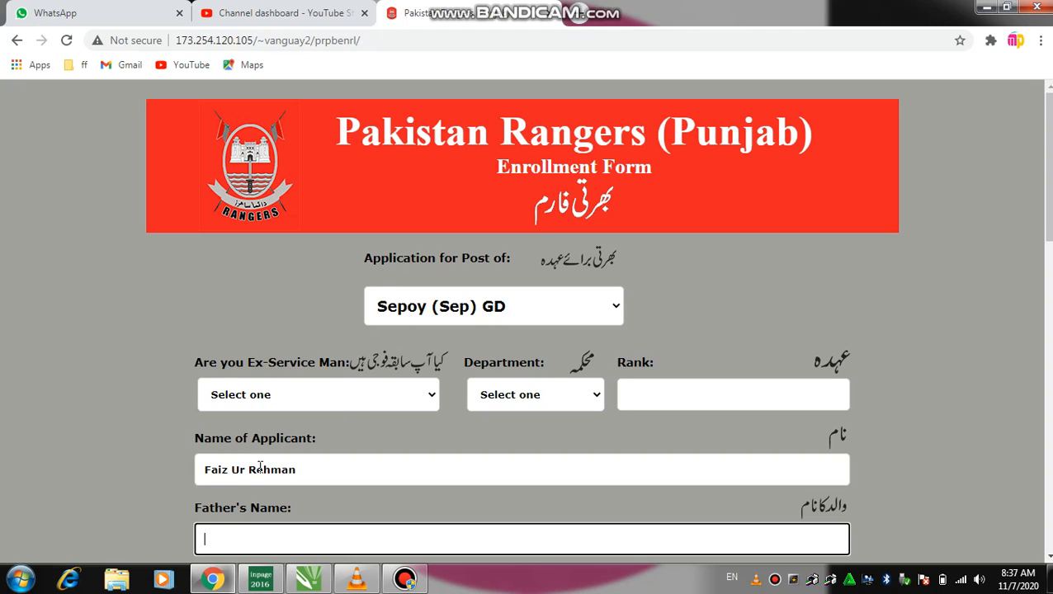
key("Tab")
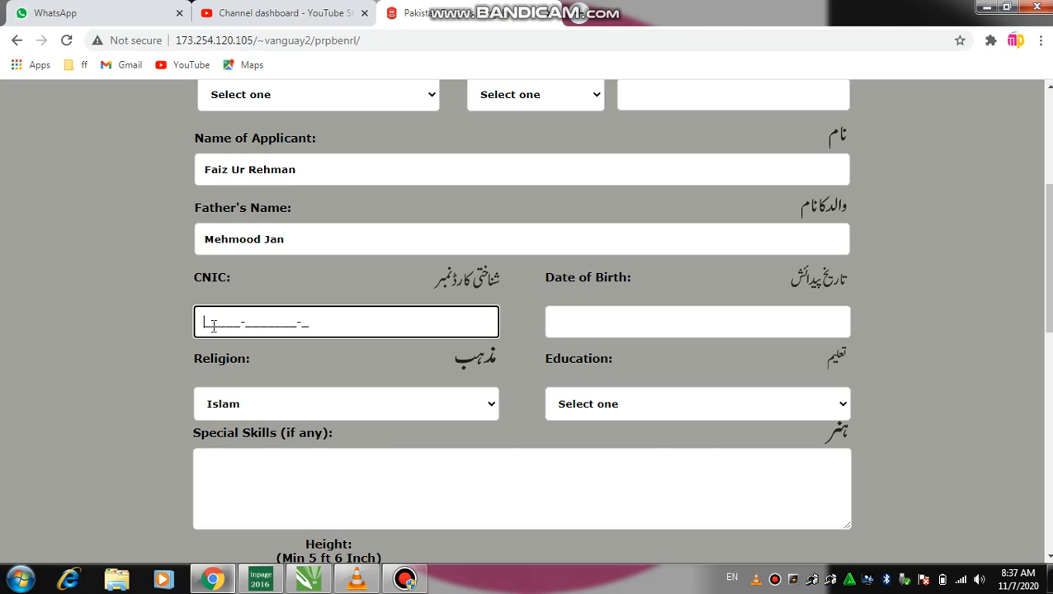
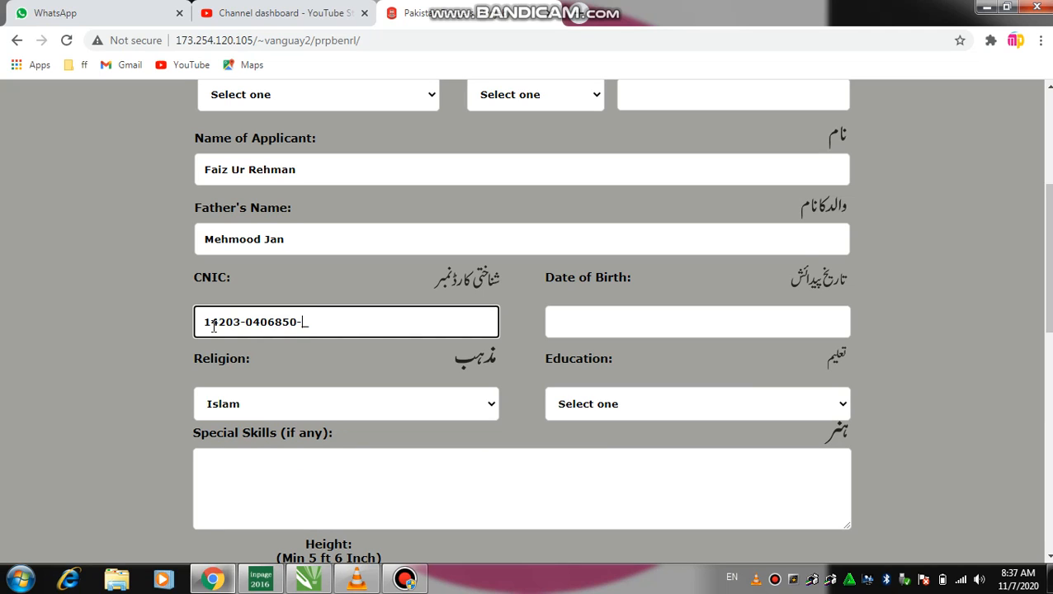
key("Tab")
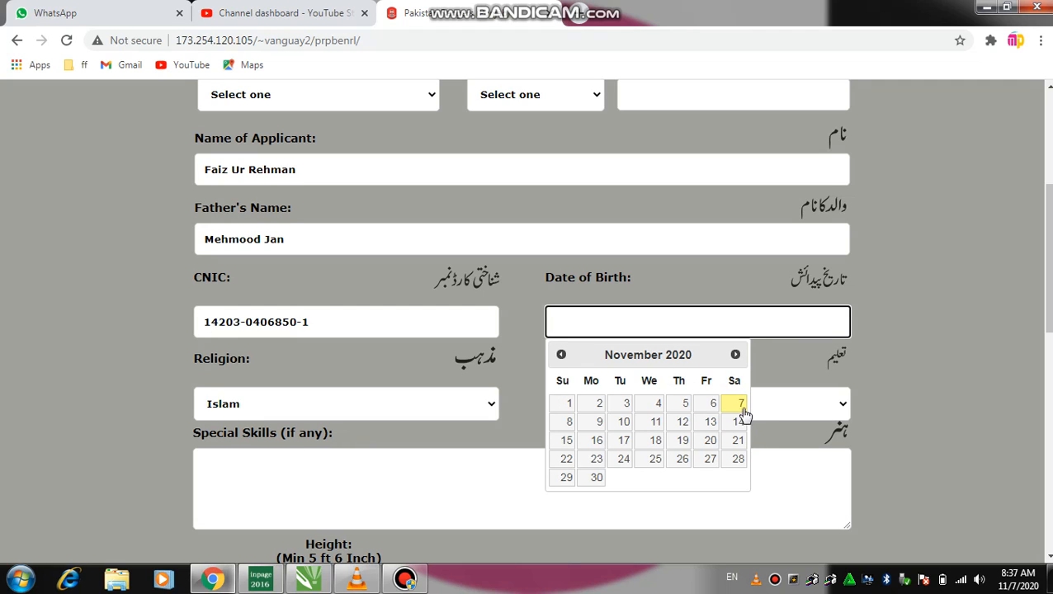
left_click(562, 356)
left_click(647, 357)
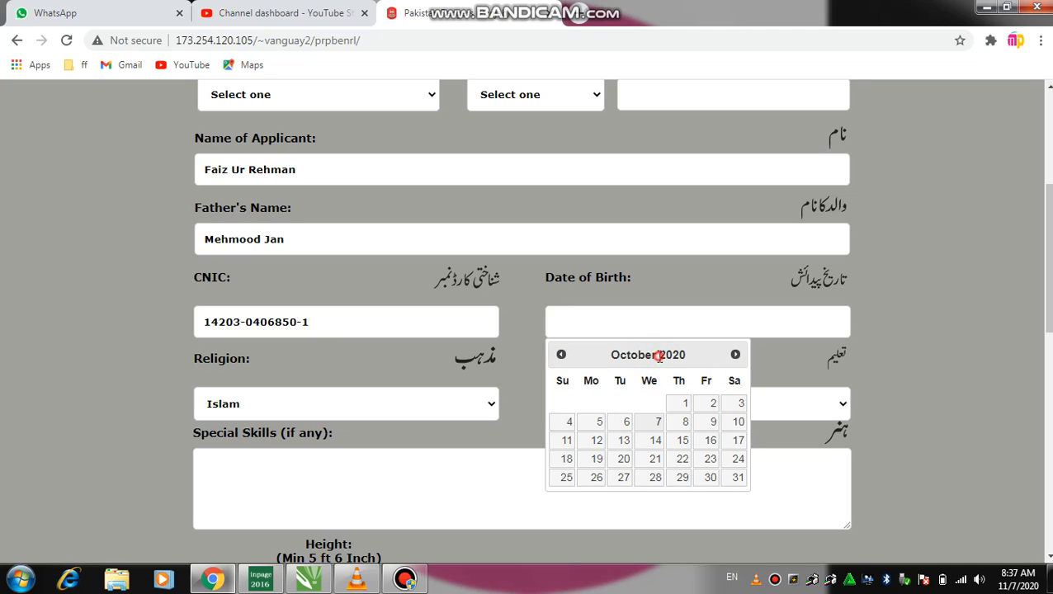
left_click(734, 356)
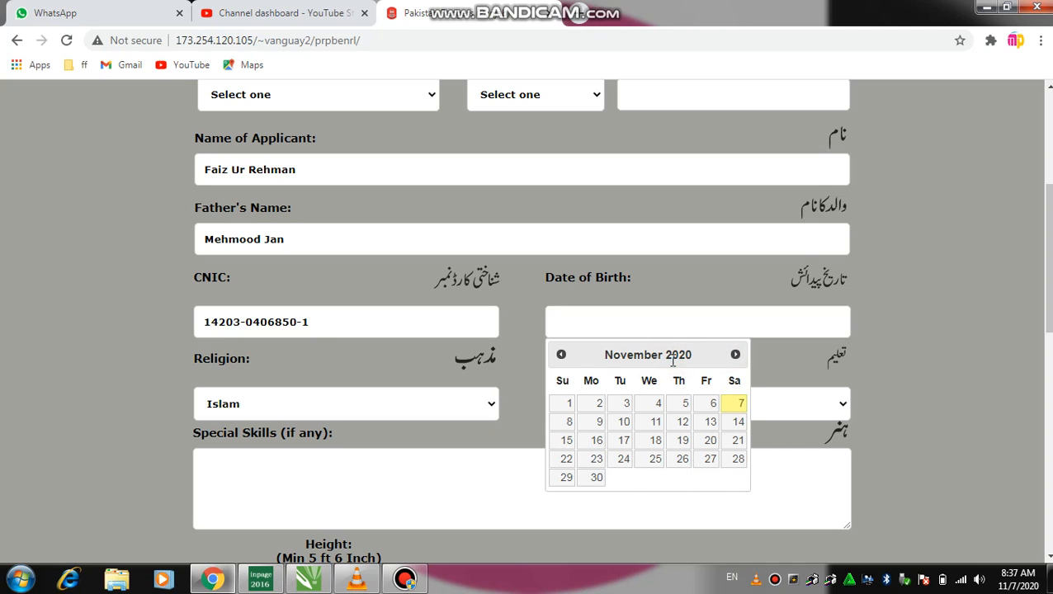
mouse_move(647, 3)
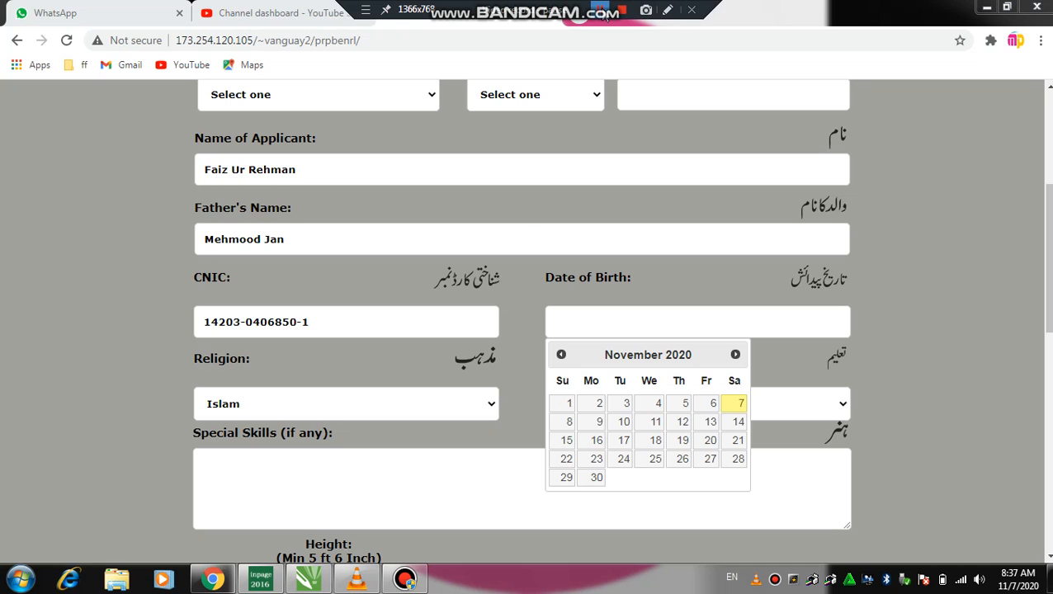
left_click(603, 10)
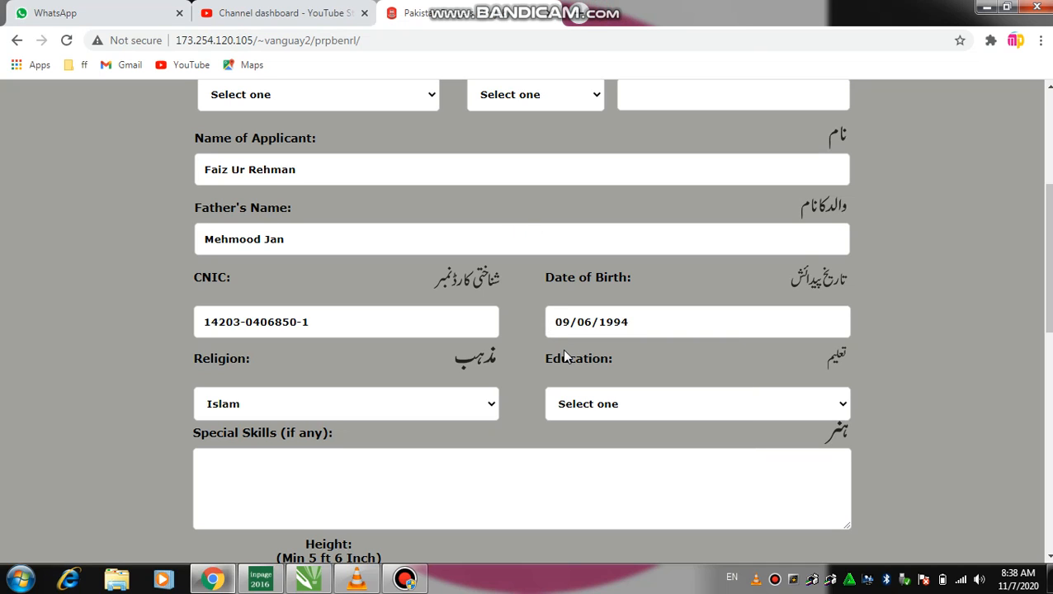
Keep Islam as religion and choose BA / BSc / B. Com for education
left_click(276, 411)
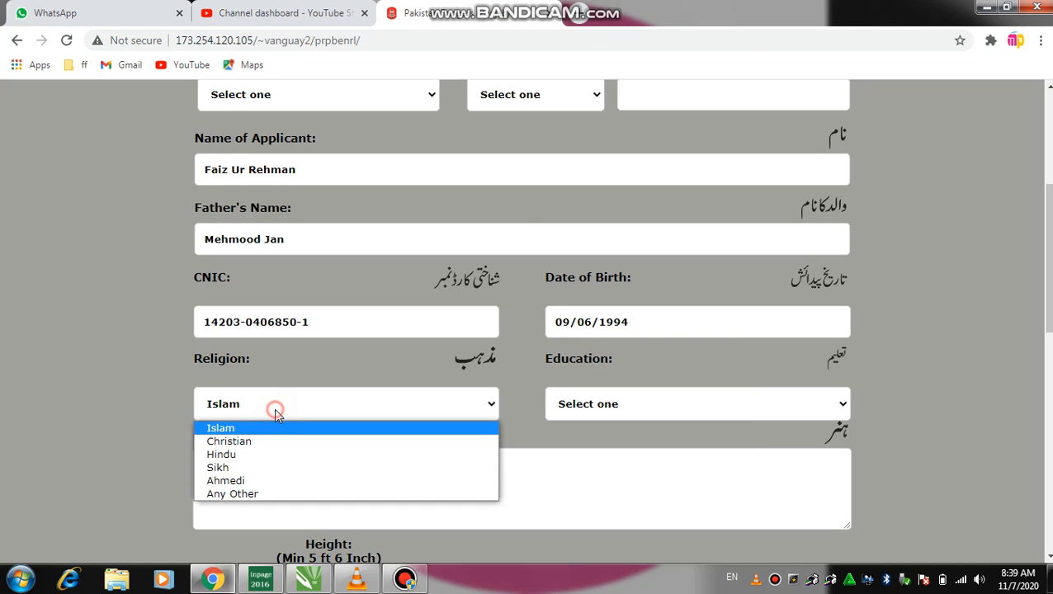
left_click(230, 429)
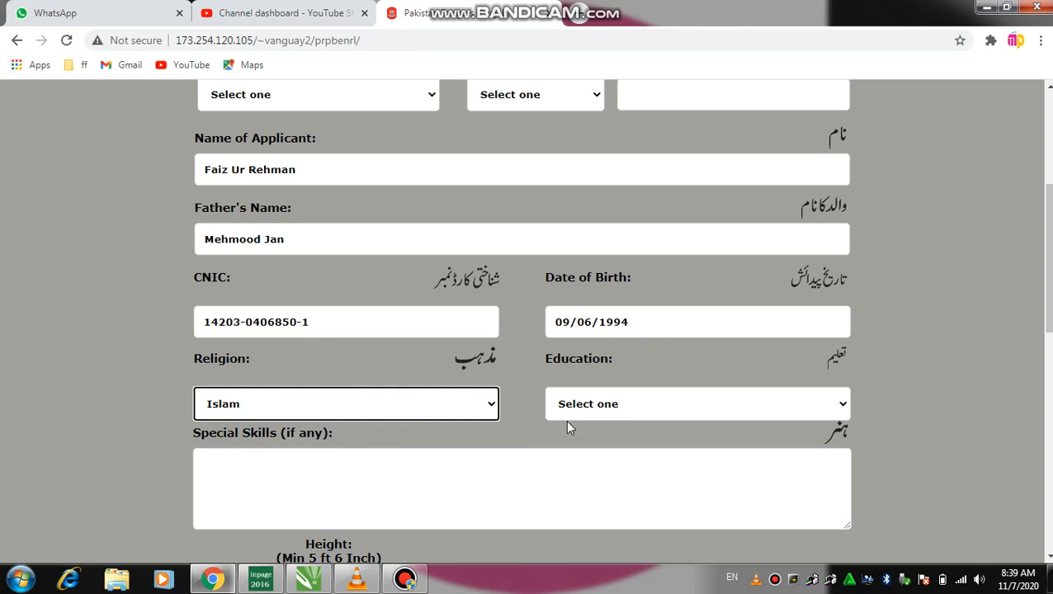
left_click(618, 406)
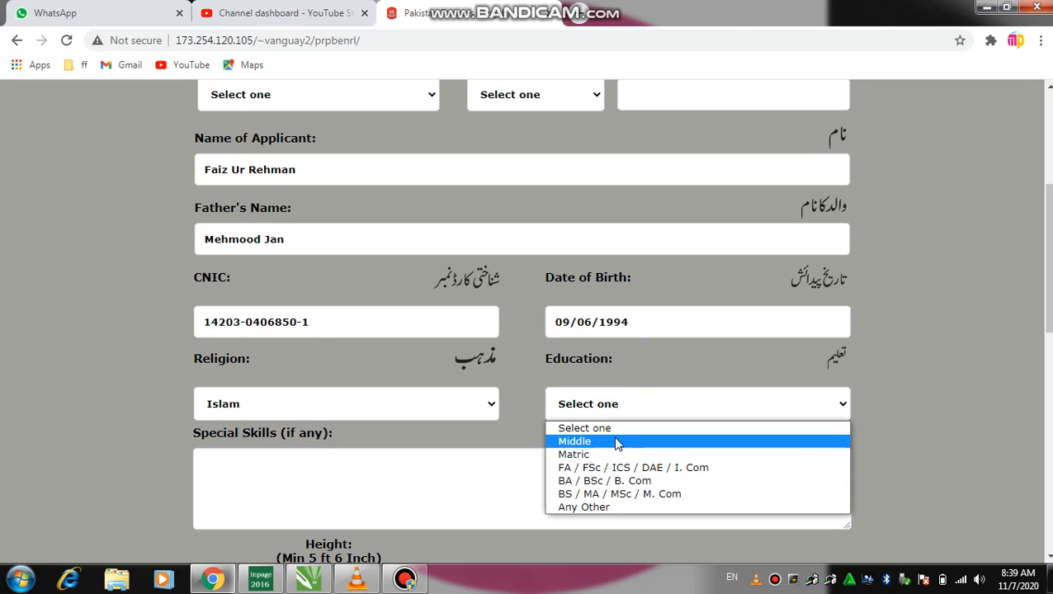
left_click(640, 485)
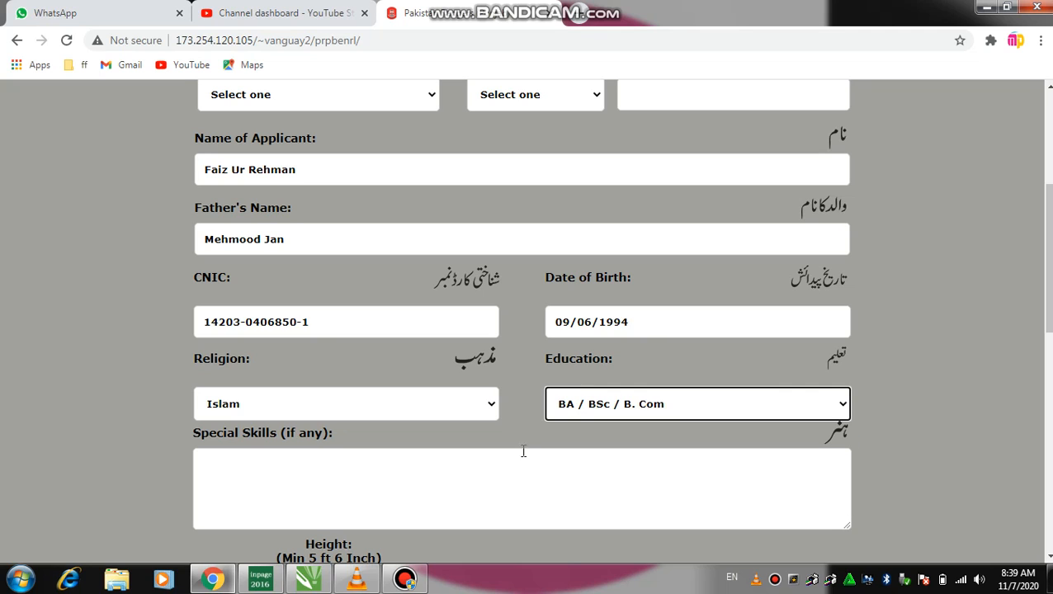
left_click(300, 473)
List special skills: MS Office, Graphic Design, Office Management
scroll(300, 473, "down", 2)
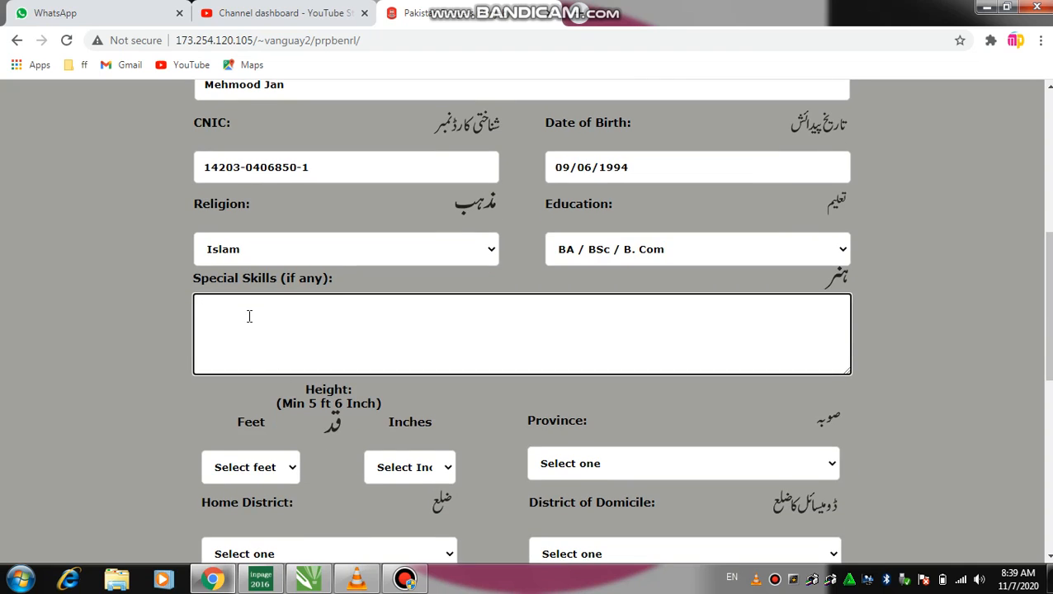
type("MS Office")
type(", Graphi")
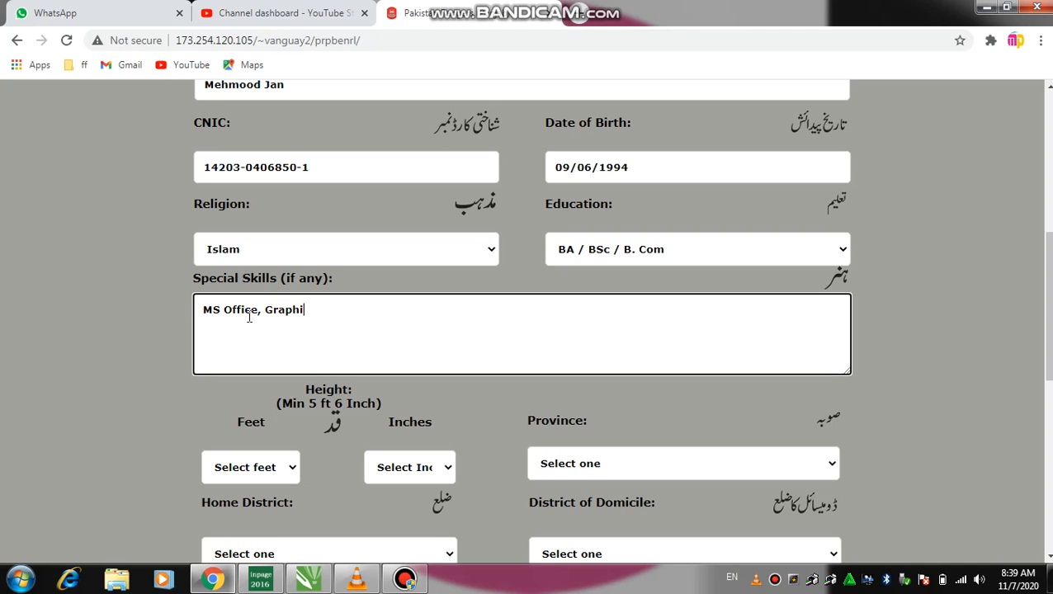
type("c Desgi")
key("BackSpace")
type("sgin")
key("BackSpace")
key("BackSpace")
type("ign, Office Ma")
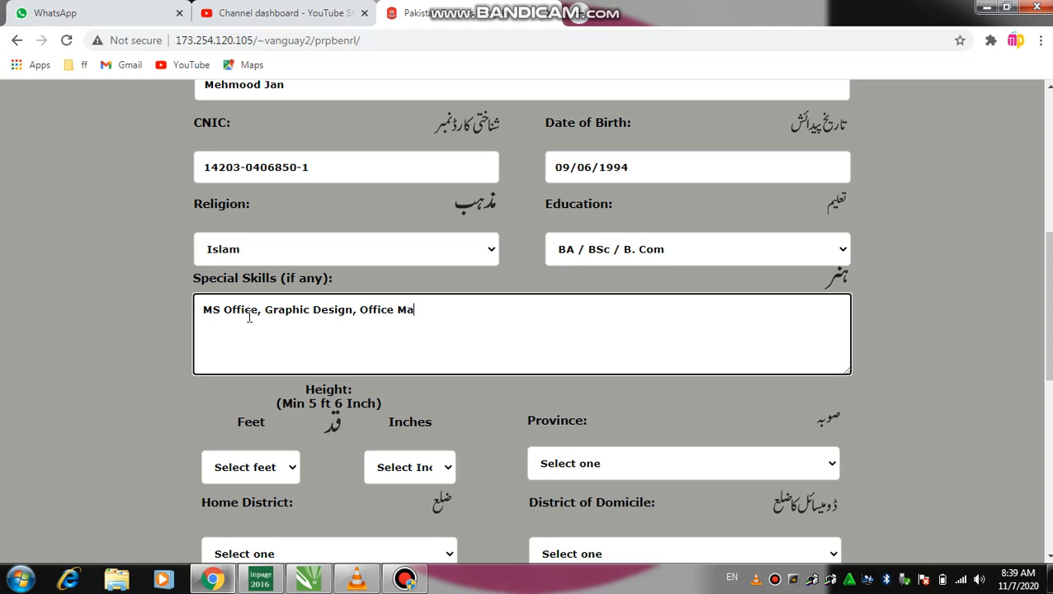
type("nagement")
Set height to 5 ft 6 in and province to Khyber Pakhtunkha
scroll(355, 385, "down", 2)
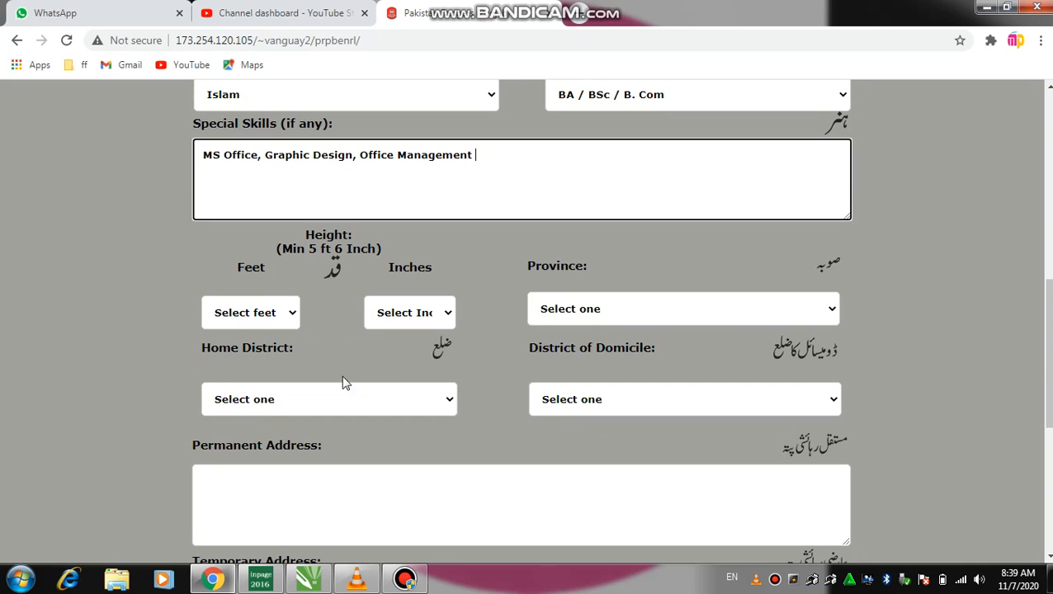
left_click(273, 318)
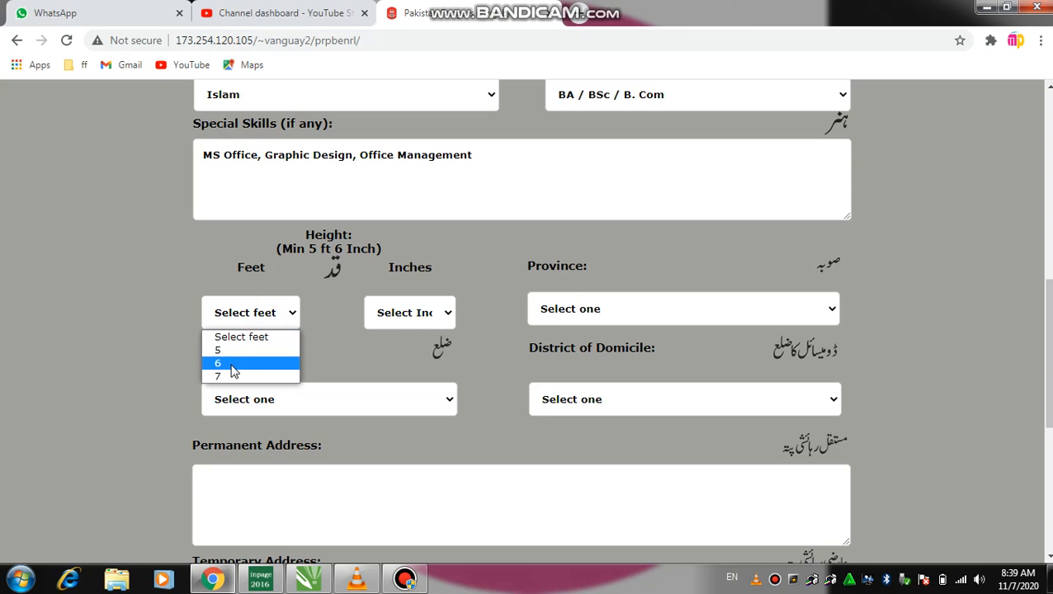
left_click(235, 350)
left_click(425, 319)
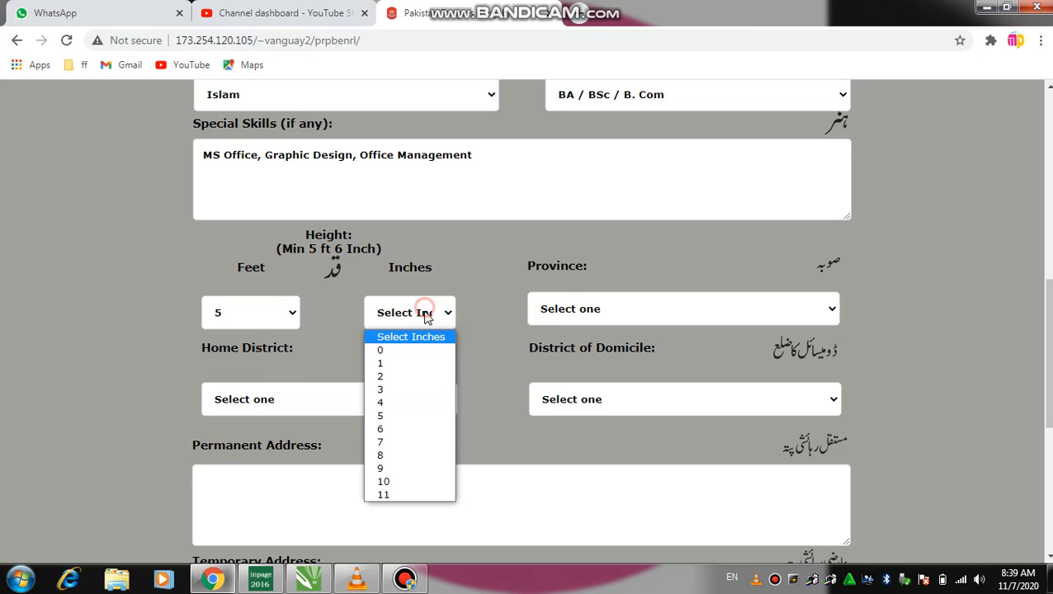
left_click(393, 431)
left_click(564, 316)
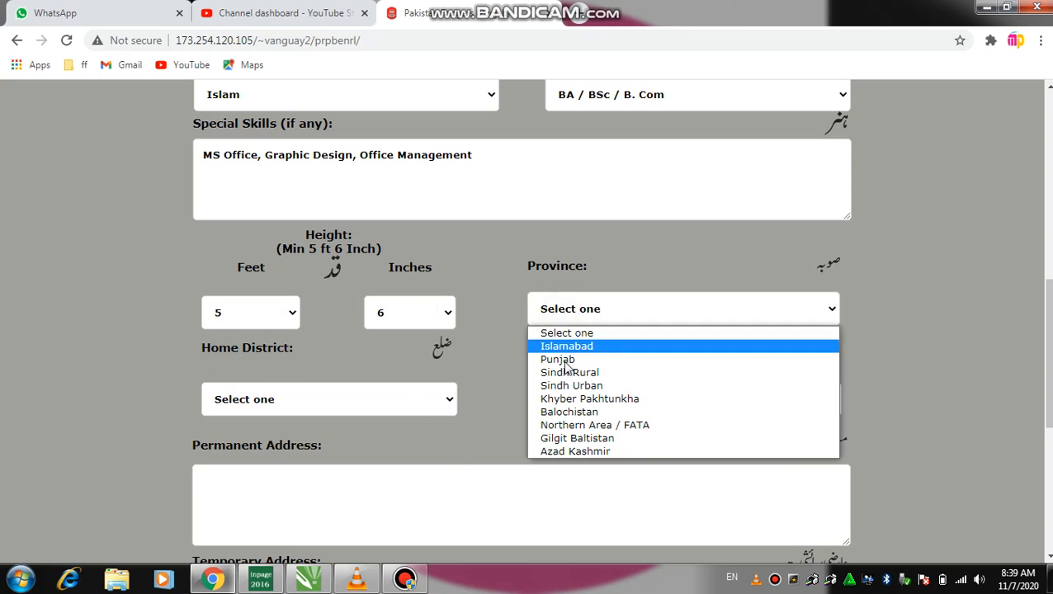
left_click(617, 400)
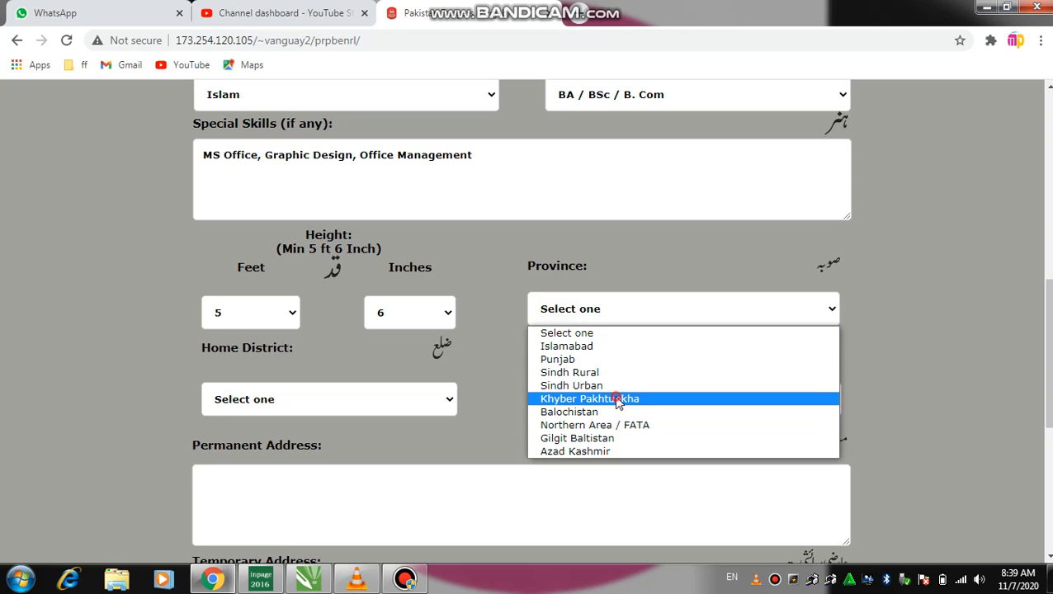
Set both the home district and district of domicile to Karak
left_click(265, 404)
type("karak")
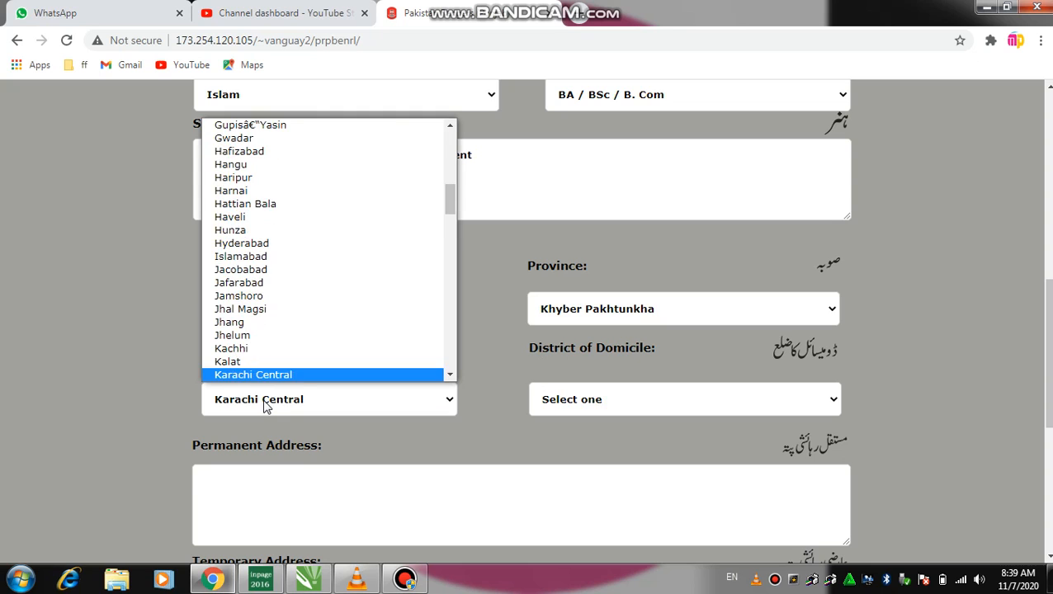
key("Return")
key("Tab")
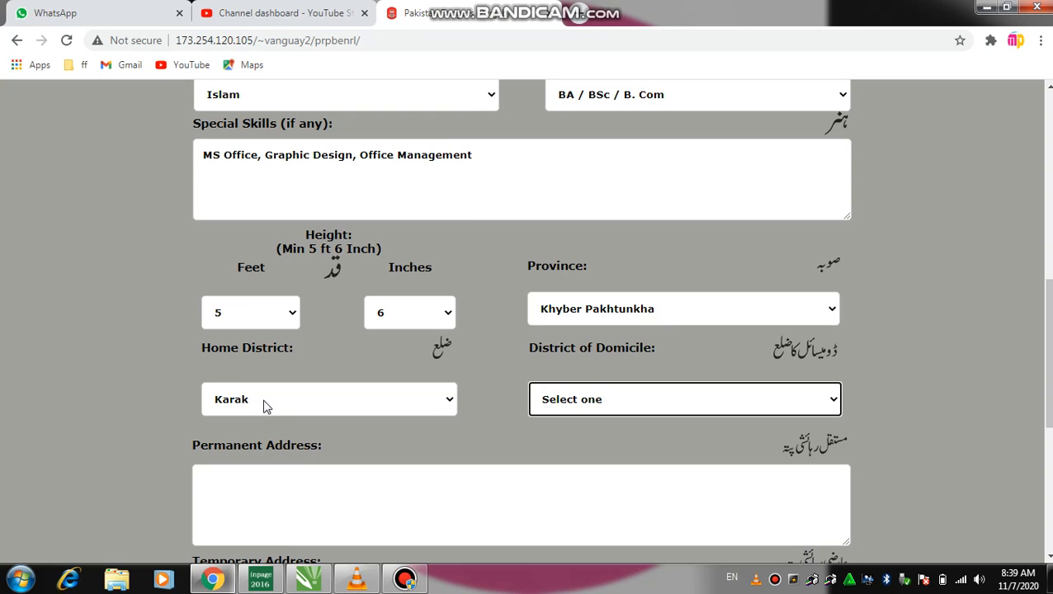
type("karak")
key("Tab")
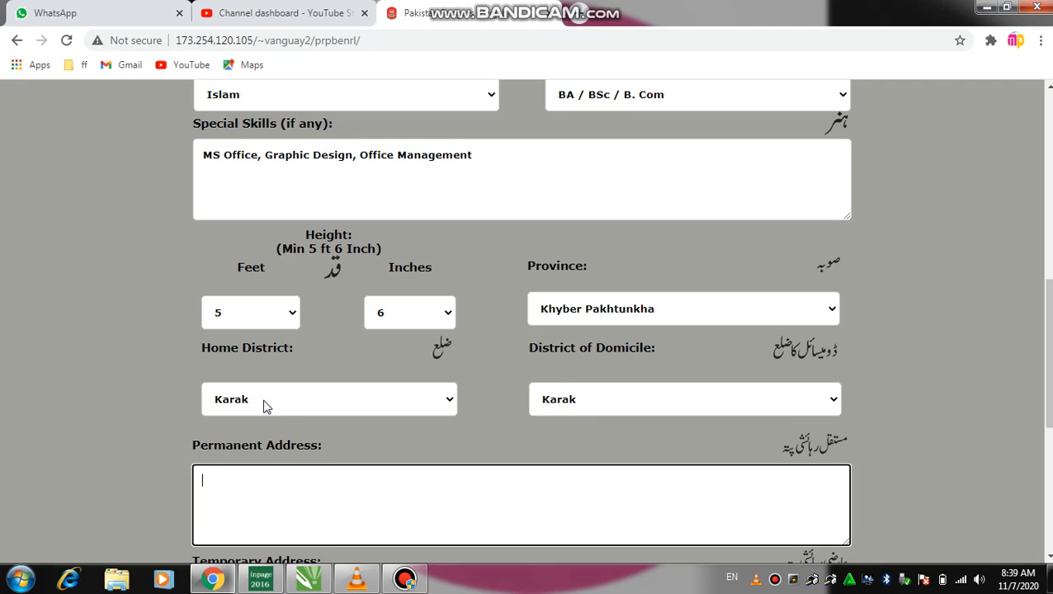
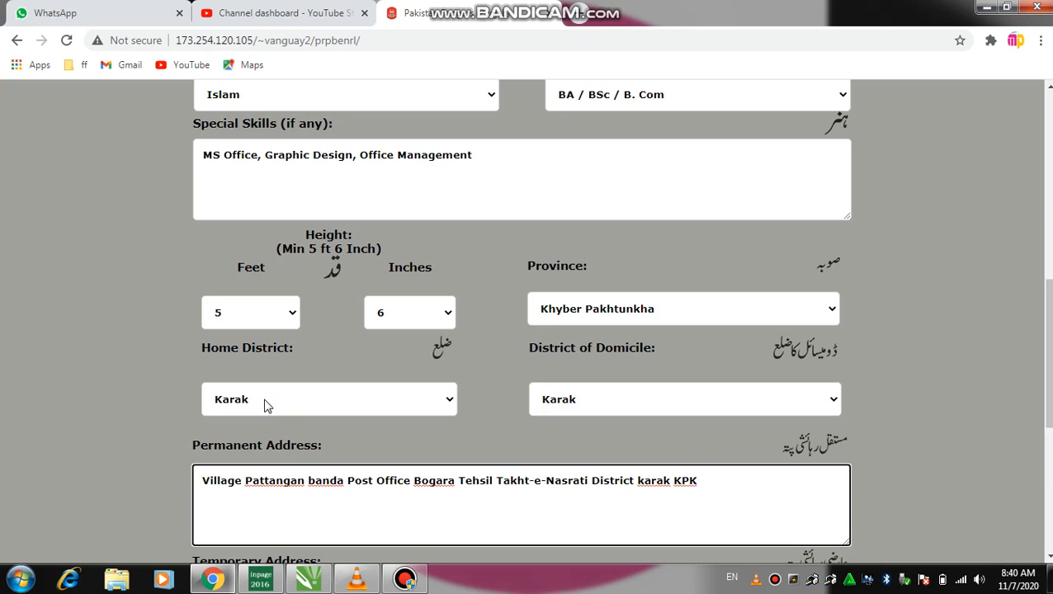
Copy the permanent address into the Temporary Address field
scroll(273, 403, "down", 2)
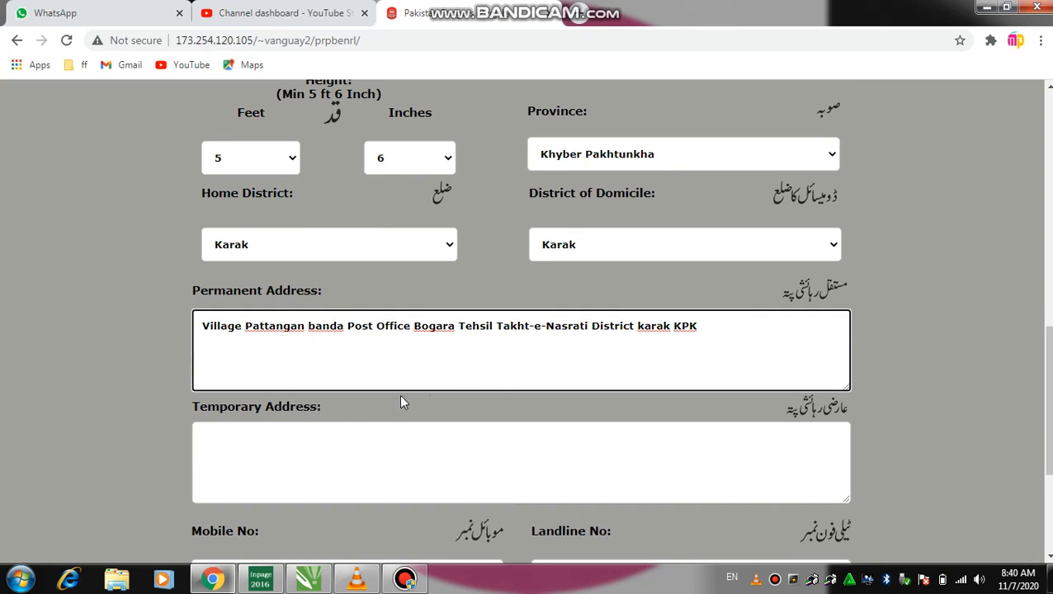
left_click_drag(710, 328, 166, 339)
key("ctrl+c")
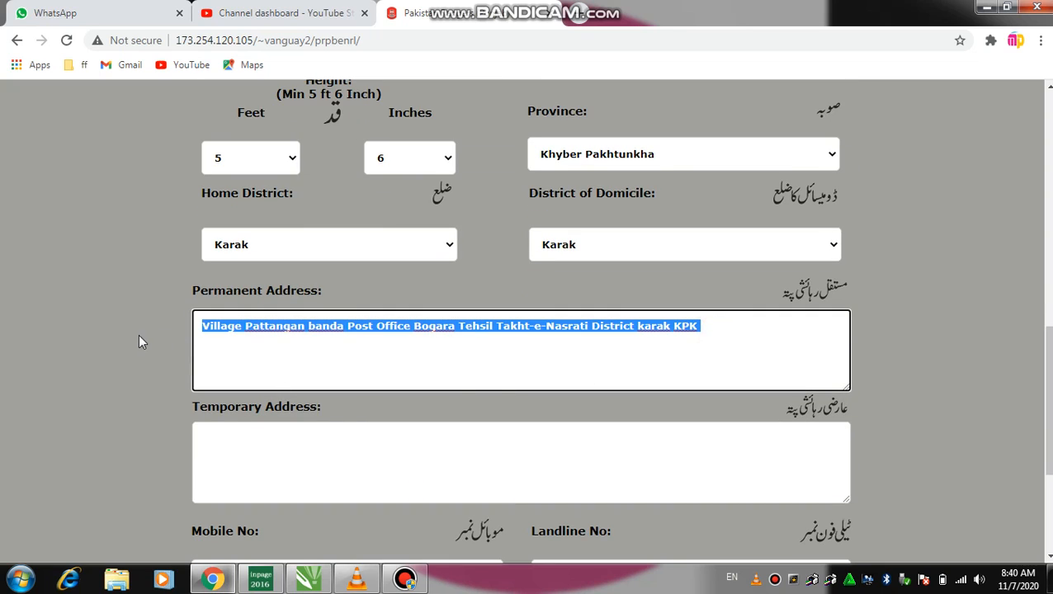
left_click(270, 453)
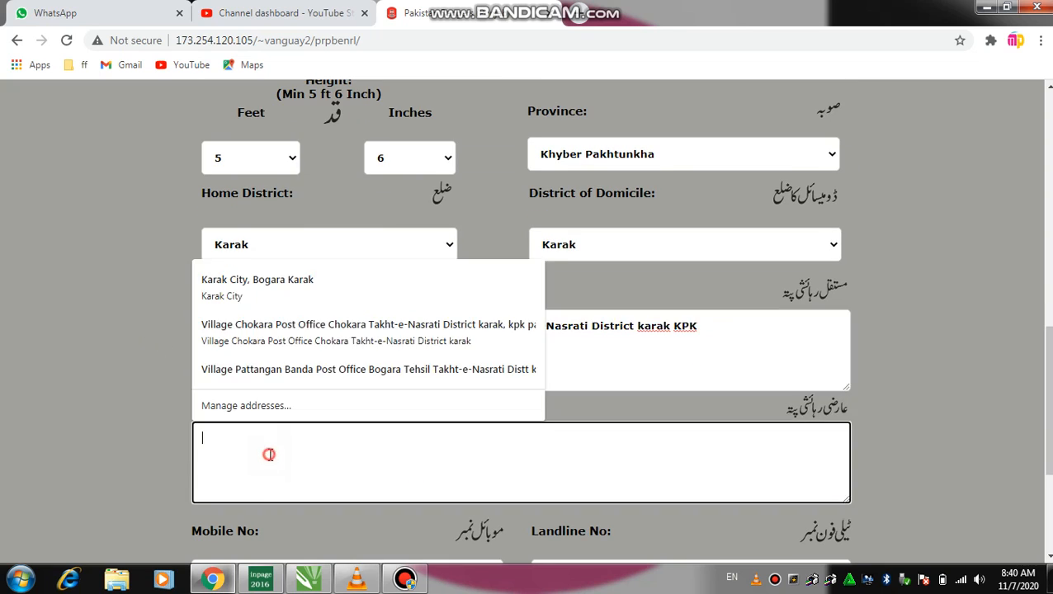
key("ctrl+v")
scroll(281, 429, "down", 3)
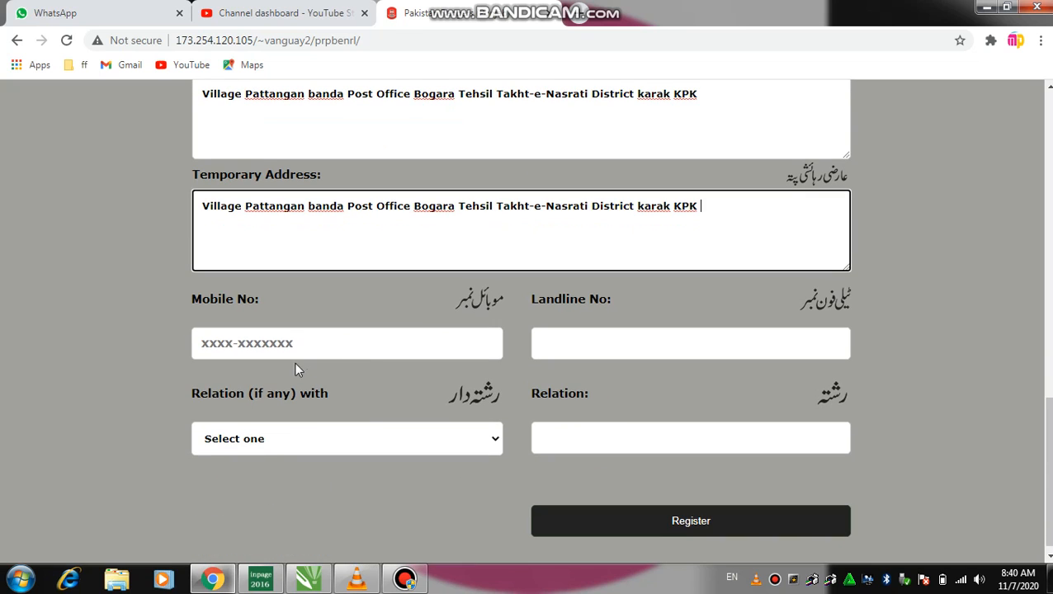
Enter the applicant's mobile number, leaving the landline empty
left_click(250, 350)
left_click(230, 345)
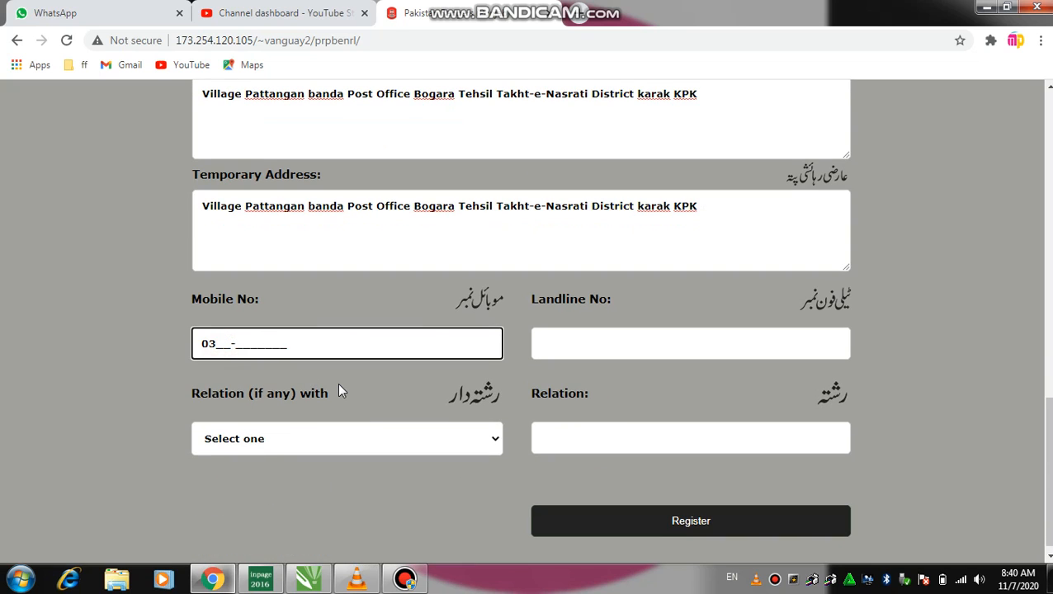
key("Tab")
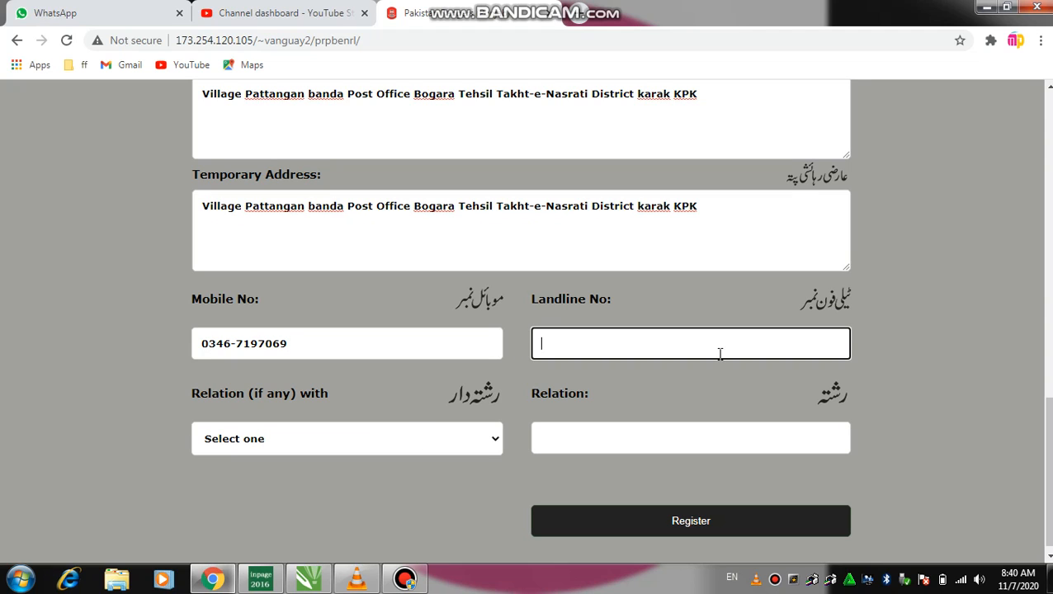
Leave Relation (if any) with at Select one and the Relation box blank
left_click(260, 446)
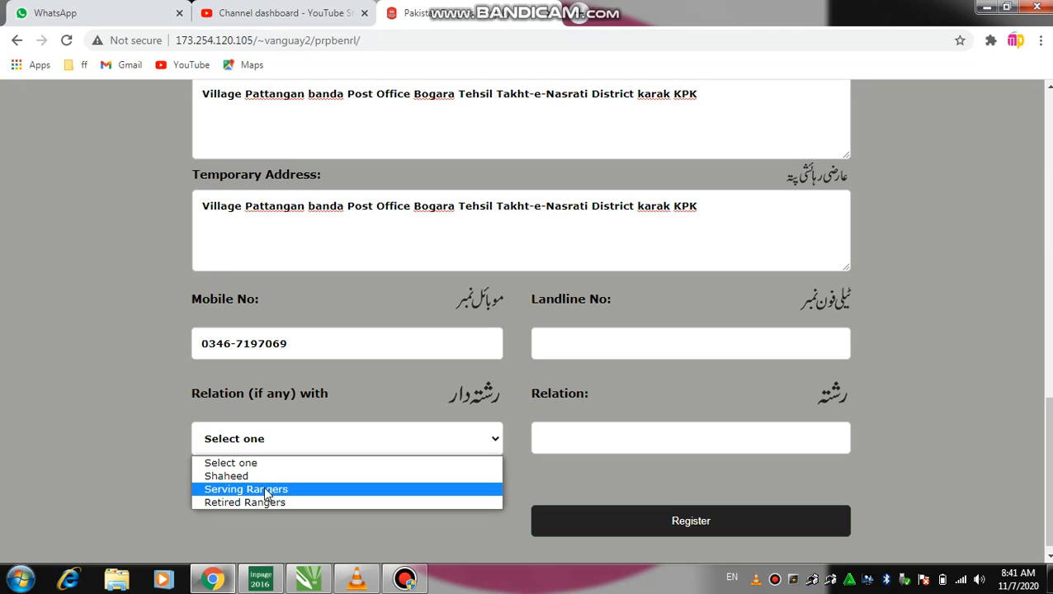
left_click(273, 462)
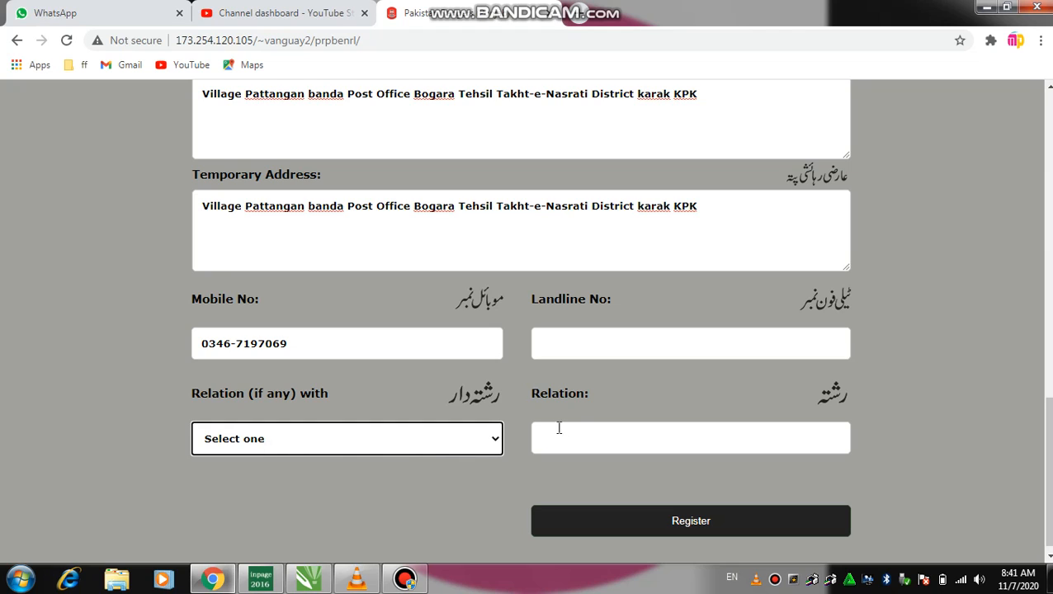
left_click(590, 440)
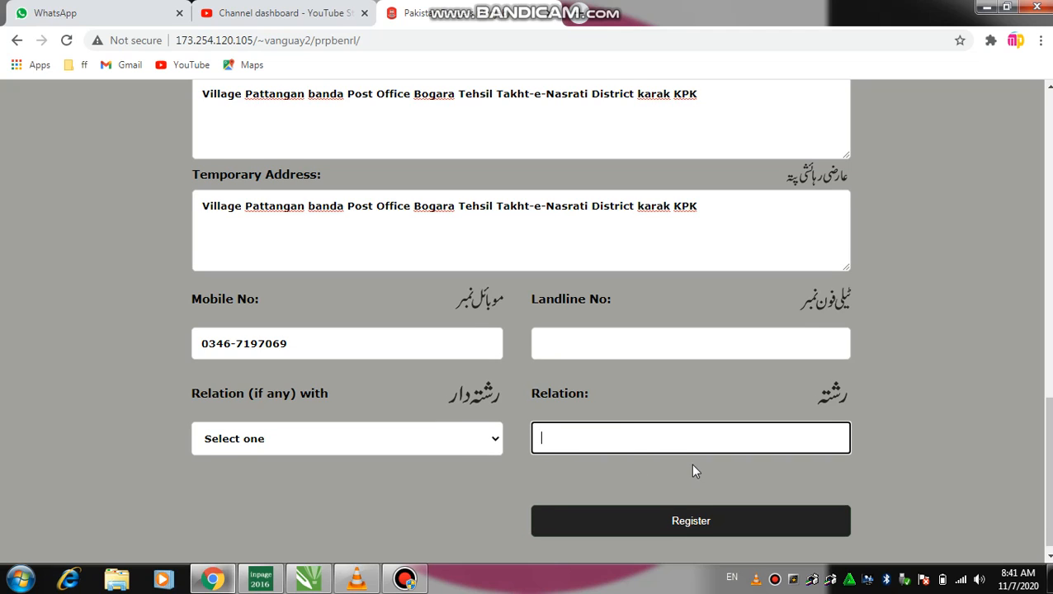
Try Register, then answer No to the flagged Are you Ex-Service Man question
scroll(692, 463, "down", 1)
left_click(700, 517)
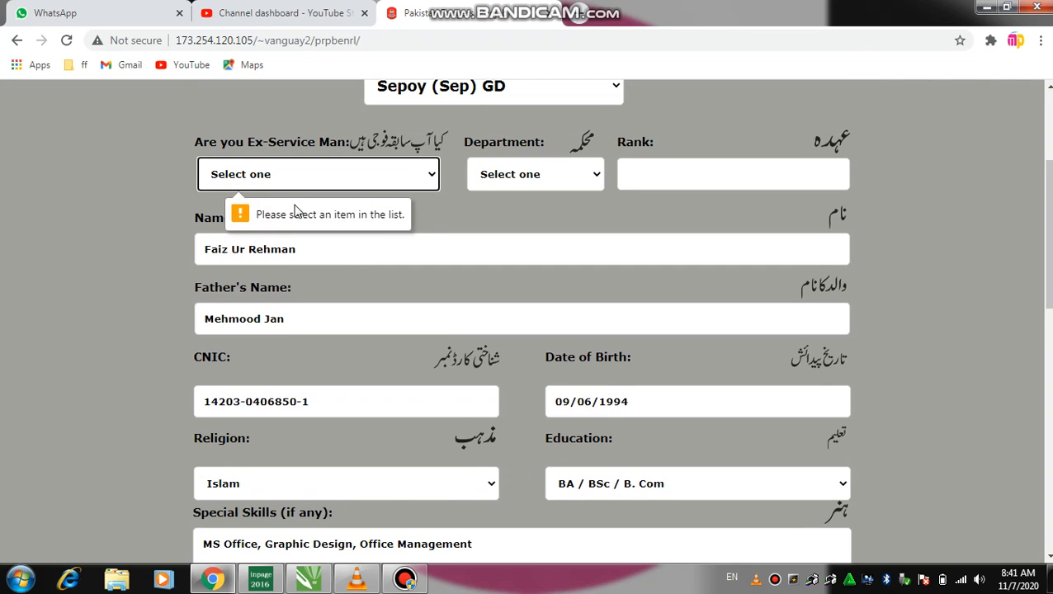
left_click(281, 175)
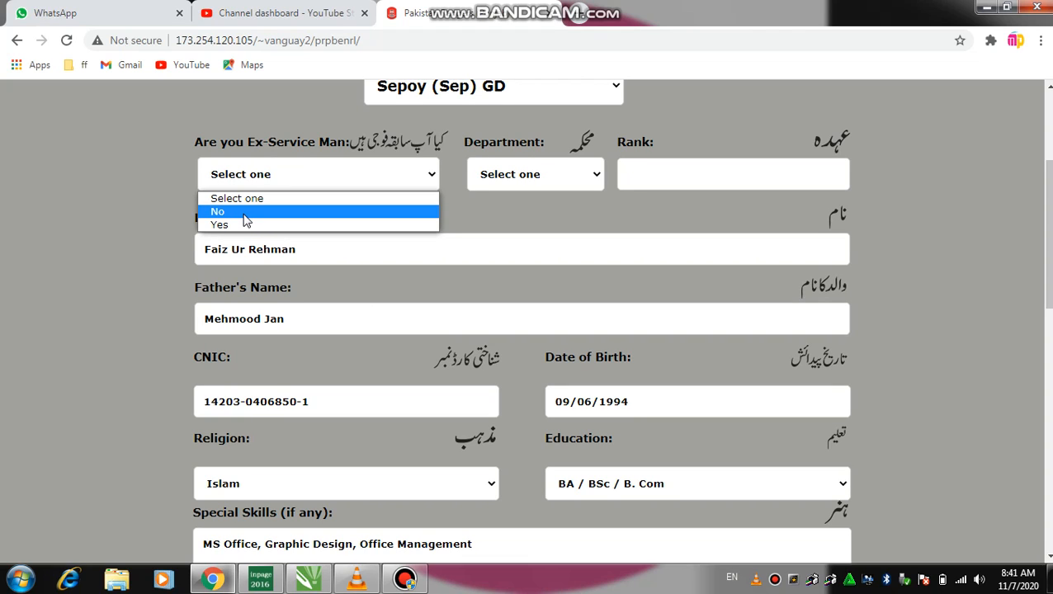
left_click(244, 213)
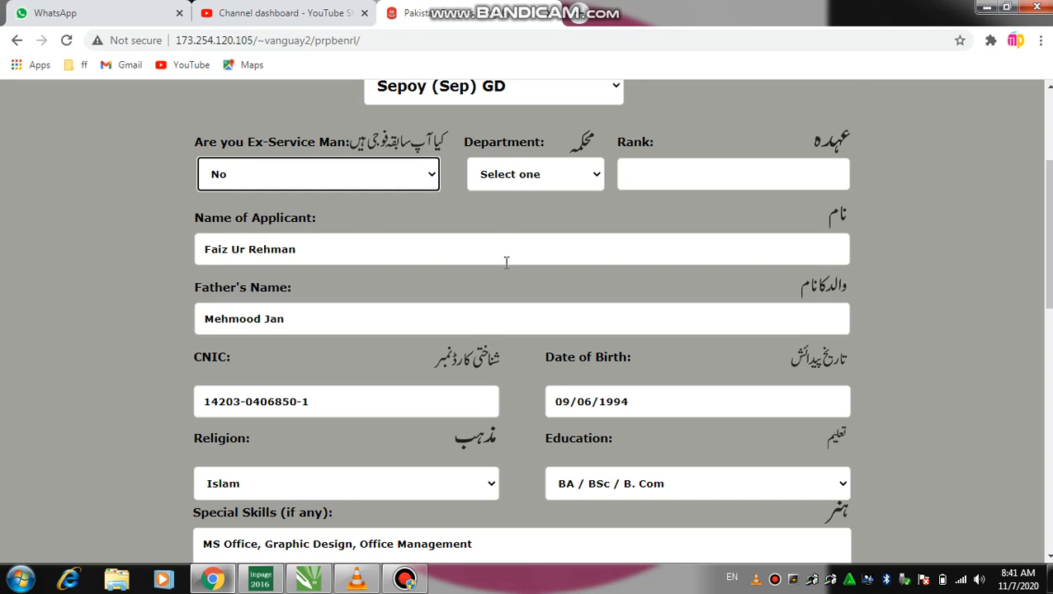
Scroll through the completed form to review it and return to Register
scroll(532, 299, "down", 8)
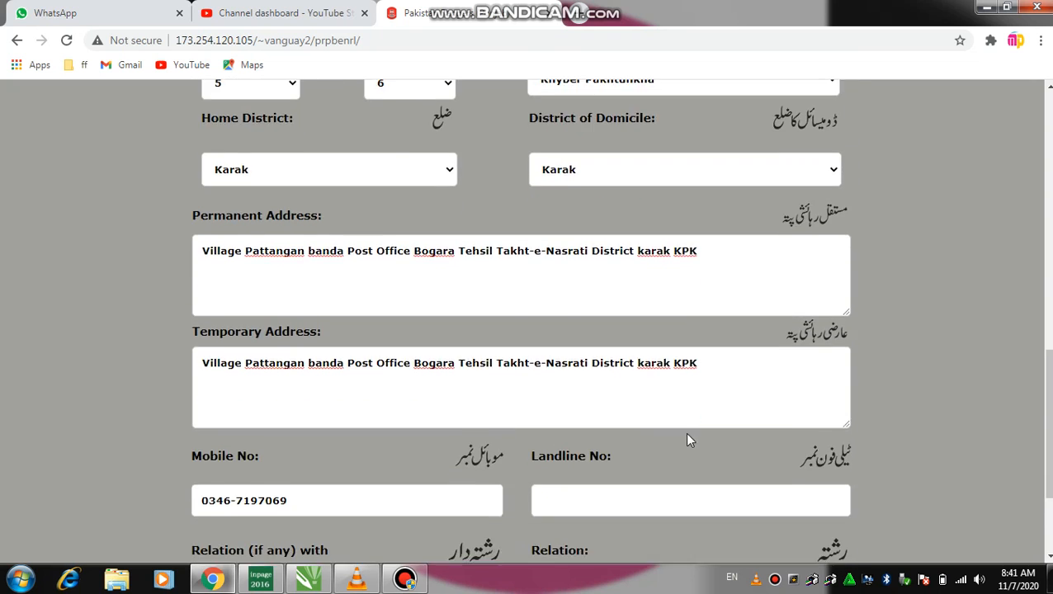
scroll(697, 448, "down", 1)
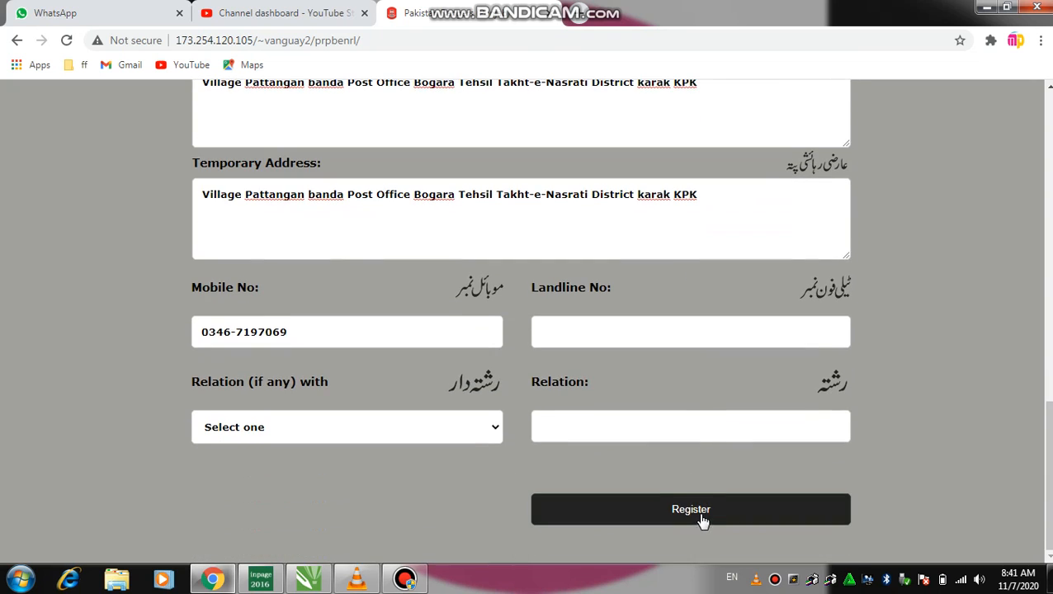
mouse_move(588, 7)
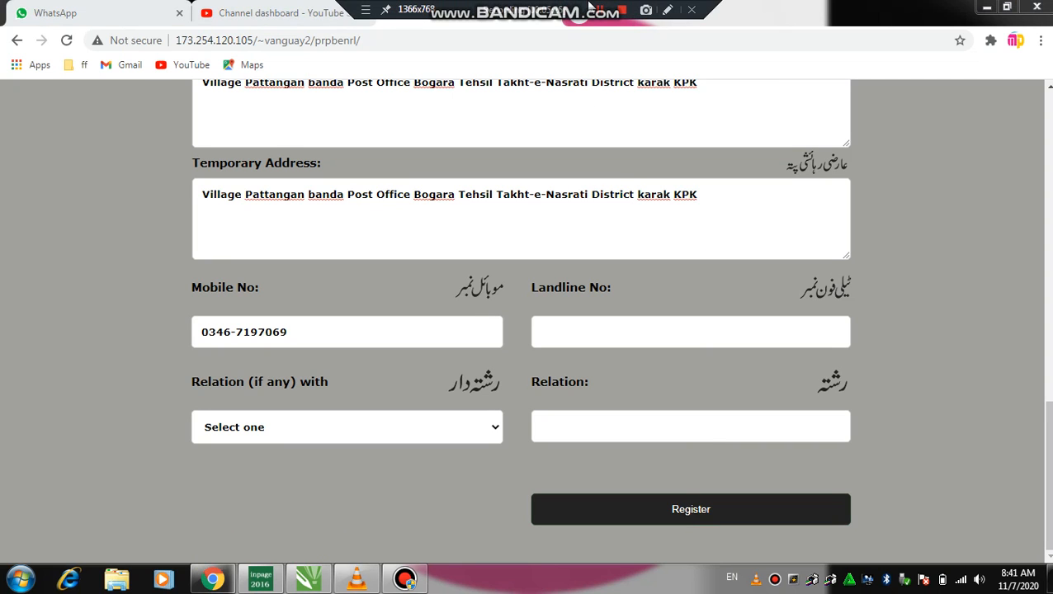
scroll(490, 322, "up", 5)
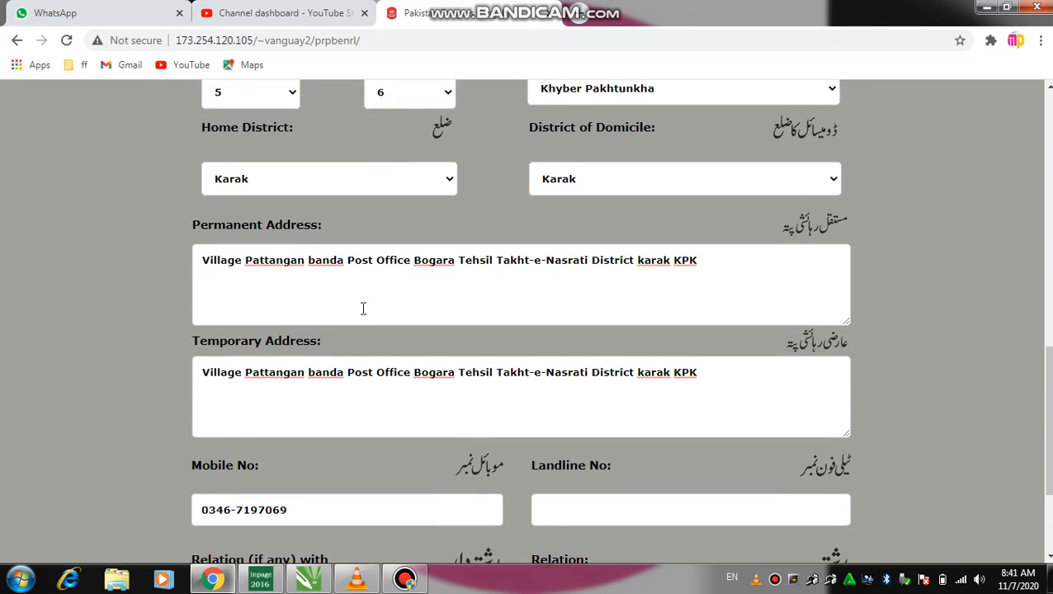
scroll(321, 279, "up", 5)
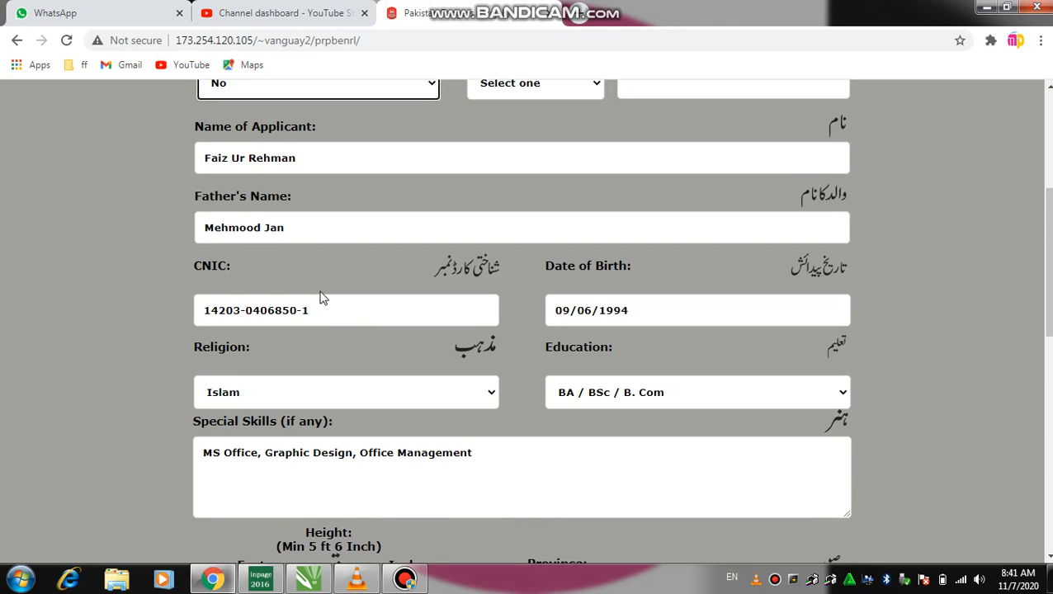
scroll(307, 271, "up", 2)
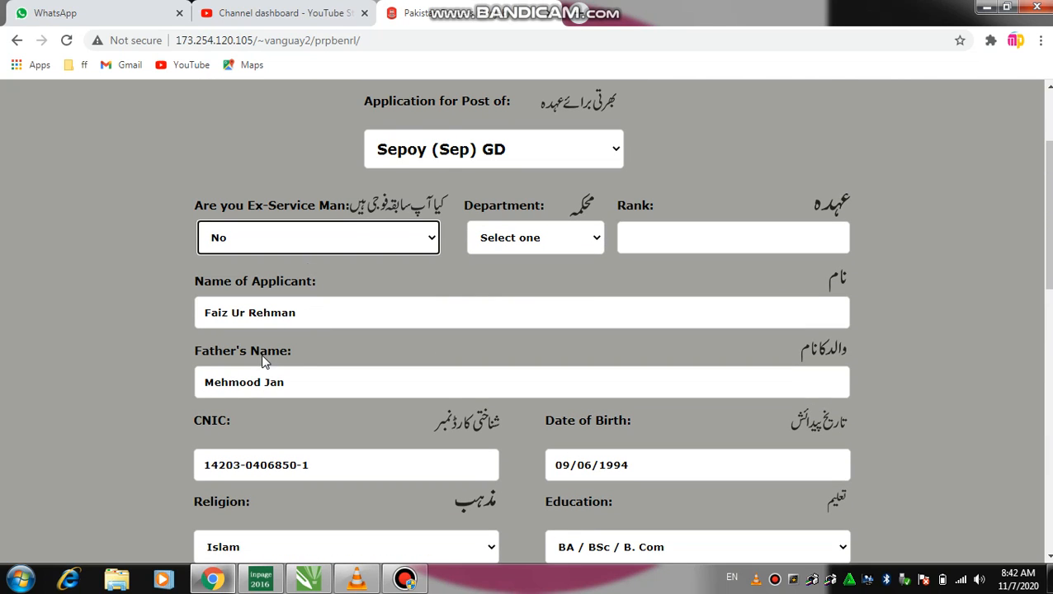
scroll(332, 340, "down", 4)
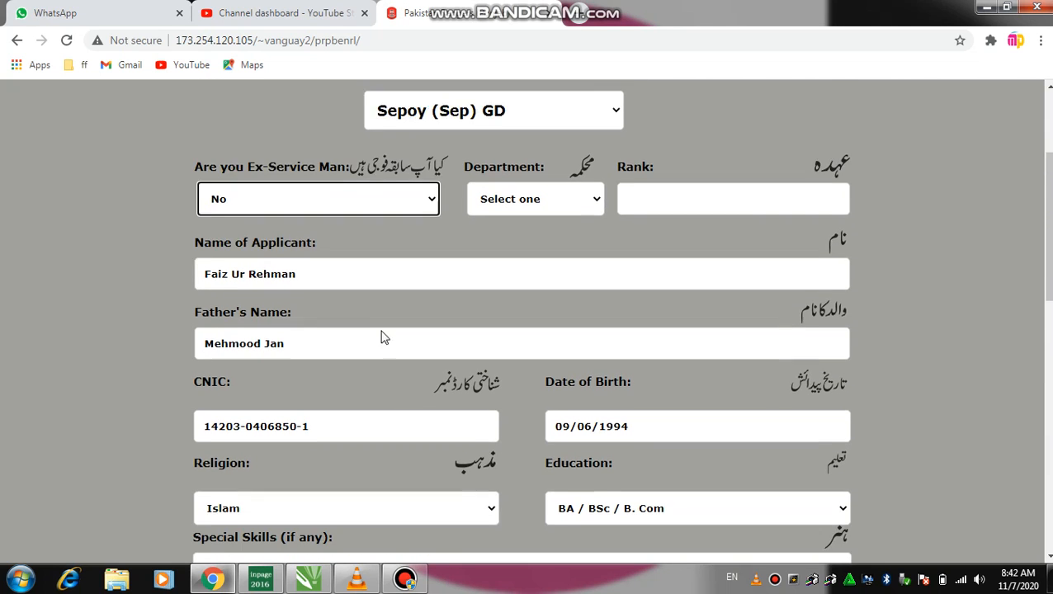
scroll(387, 324, "down", 8)
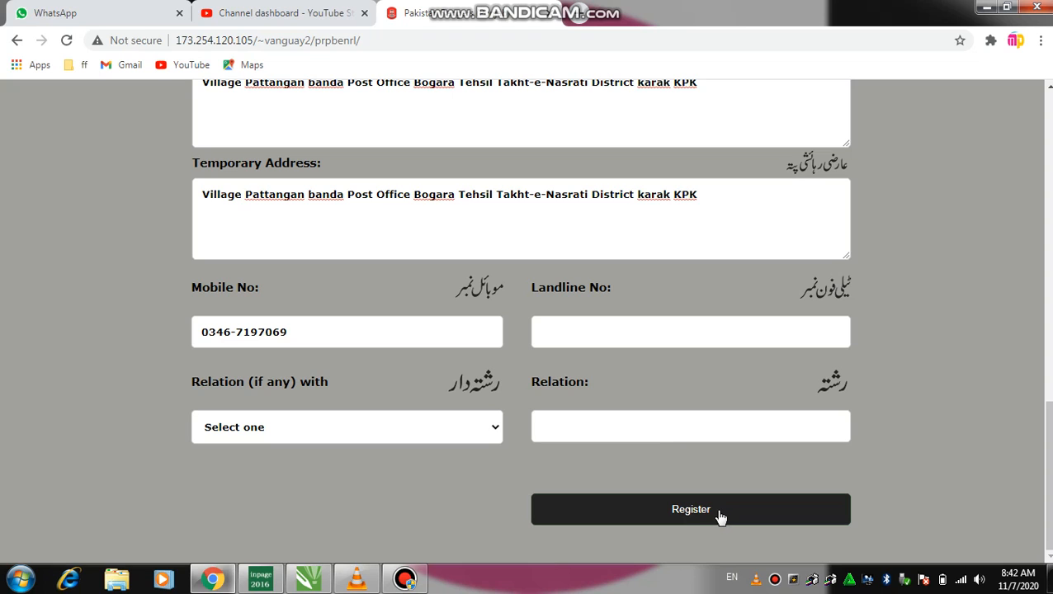
Register the completed enrollment form and reach the registration-complete page with its number
left_click(722, 513)
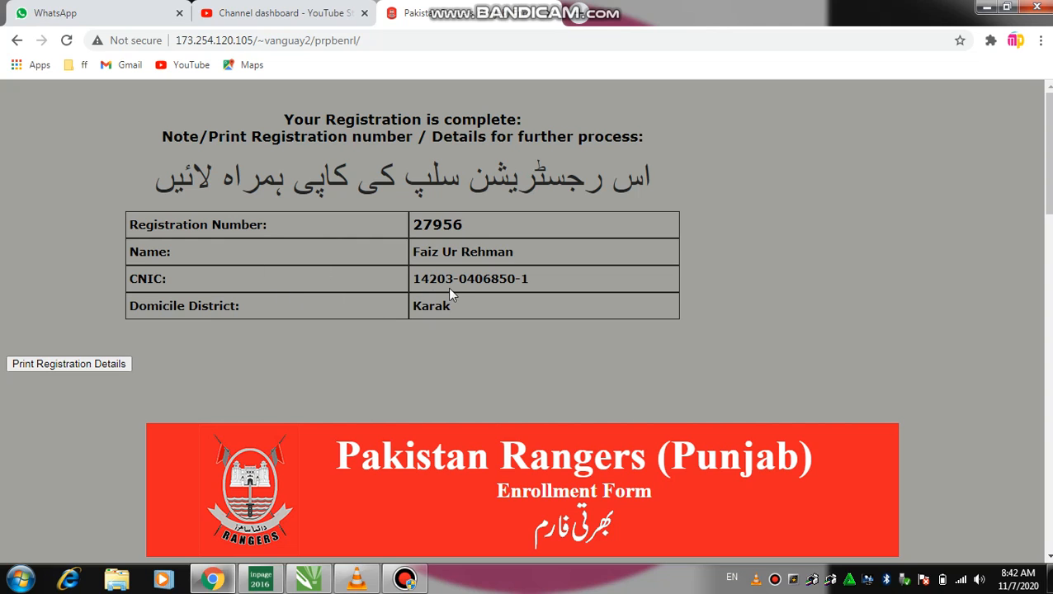
Bring up printing for the registration slip, dismiss it, then play Subscribe - 29881.mp4 in VLC
left_click(40, 364)
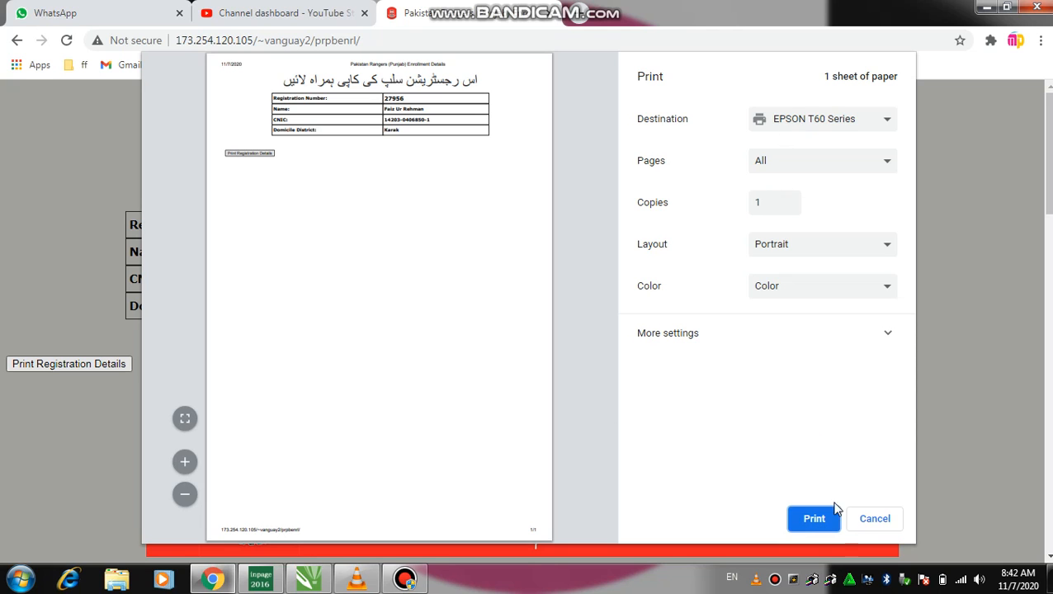
left_click(871, 520)
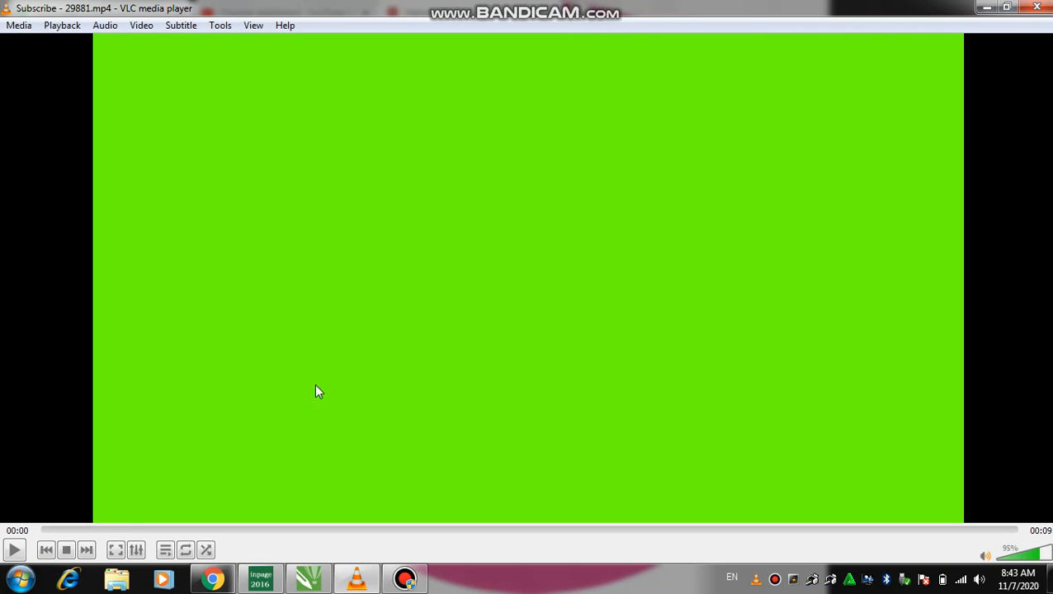
left_click(15, 551)
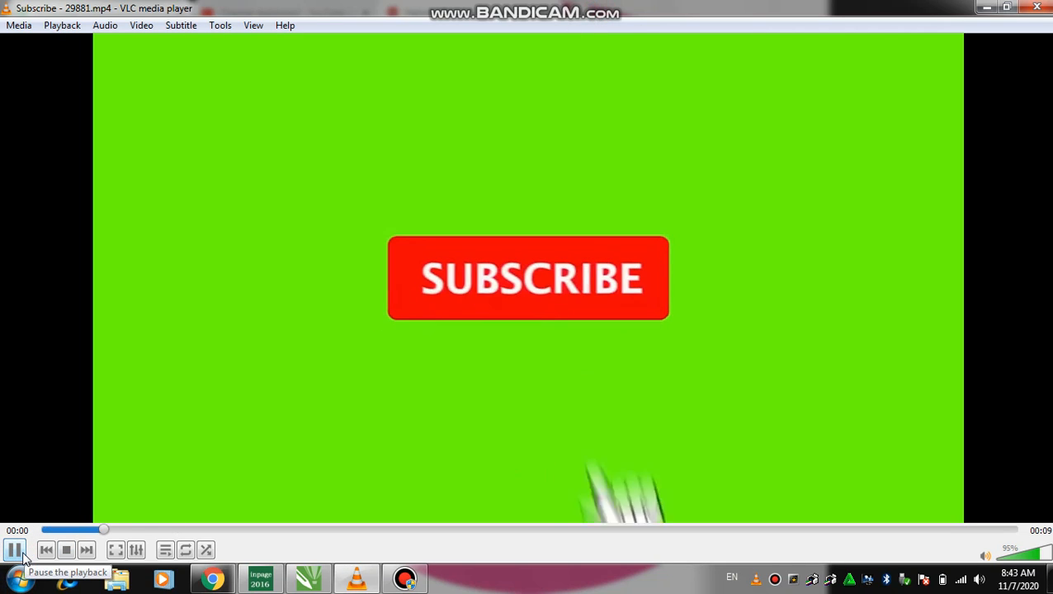